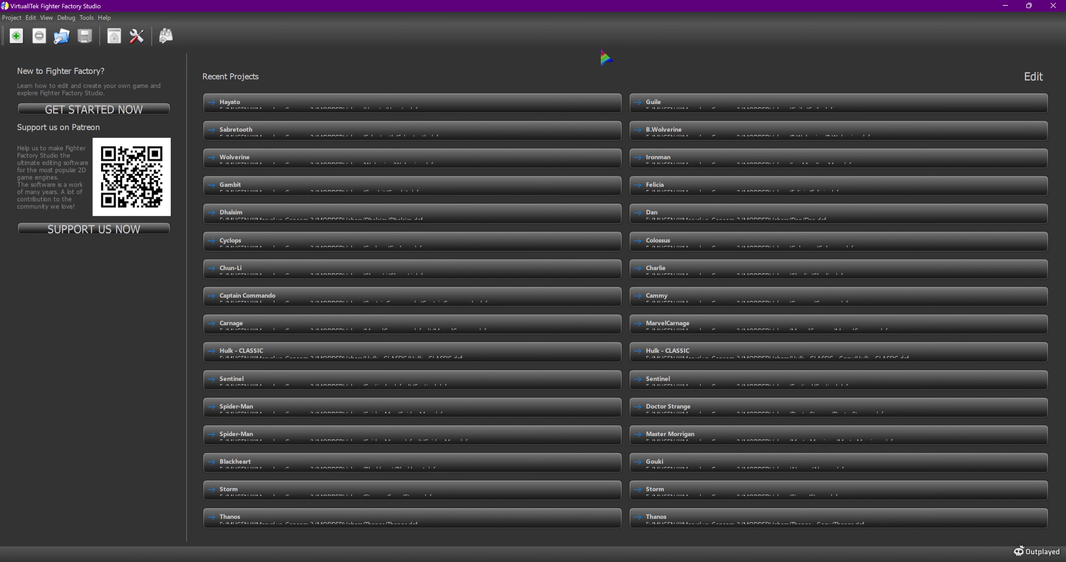
Load the Hayato character project from the Recent Projects list.
left_click(367, 109)
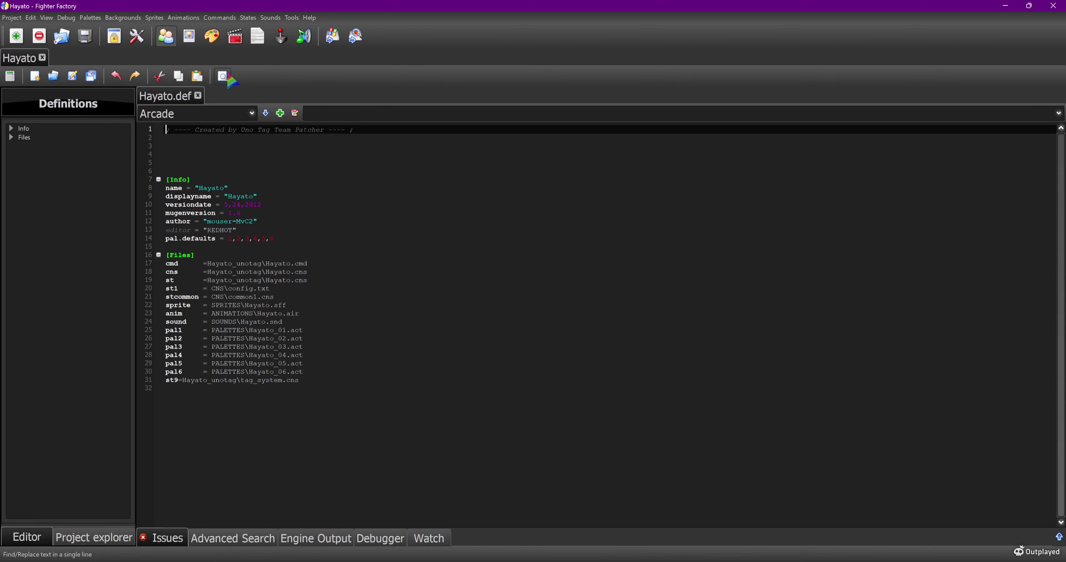
Open Hayato.air in the animation editor and play, then stop, standing animation 0.
left_click(235, 36)
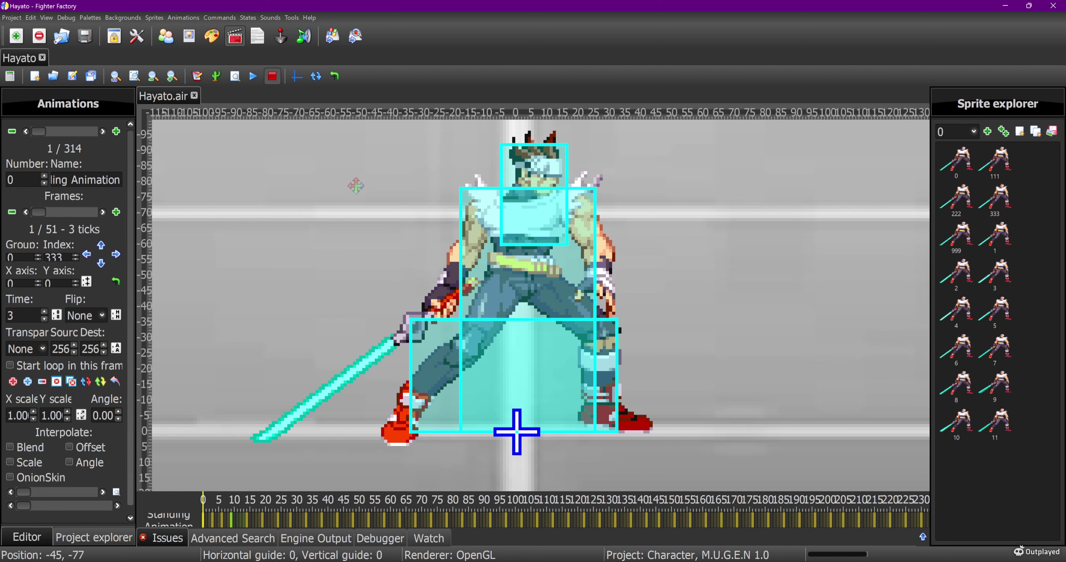
left_click(252, 76)
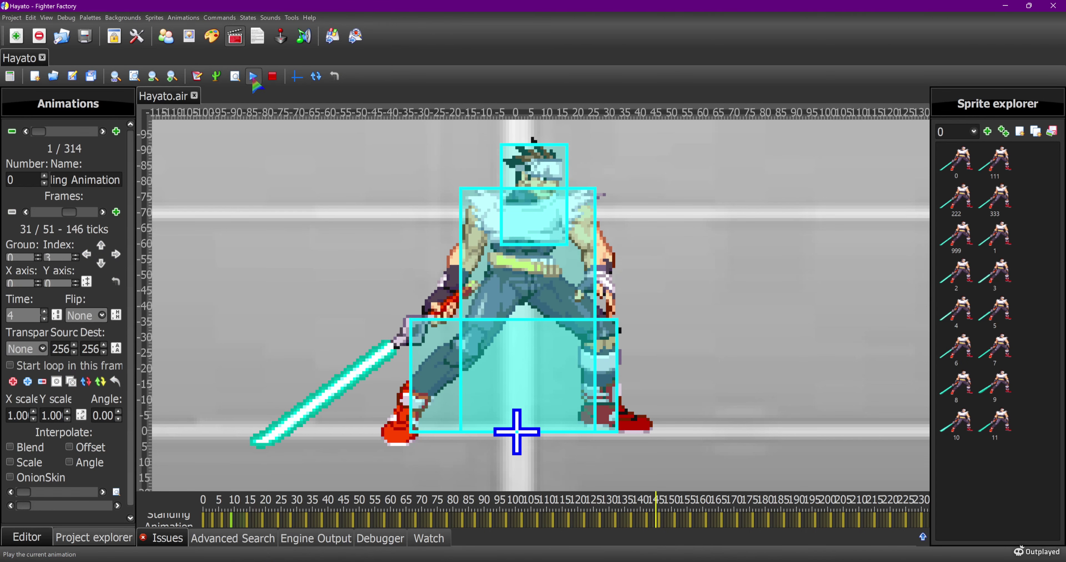
left_click(273, 77)
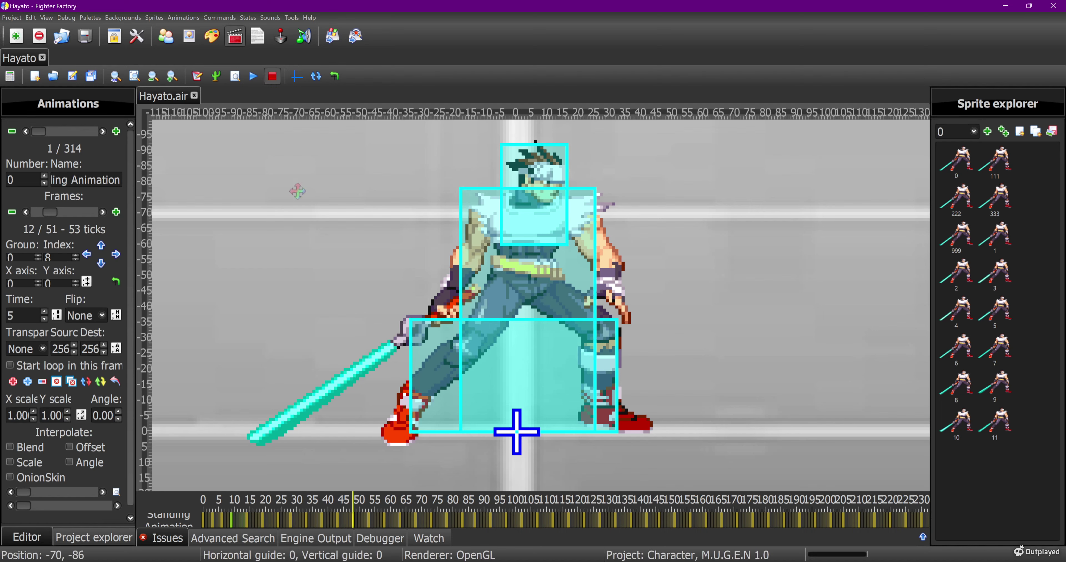
Step forward through the animations to crouching animation 11 (5 of 314).
left_click(103, 131)
left_click(102, 131)
left_click(102, 131)
left_click(103, 131)
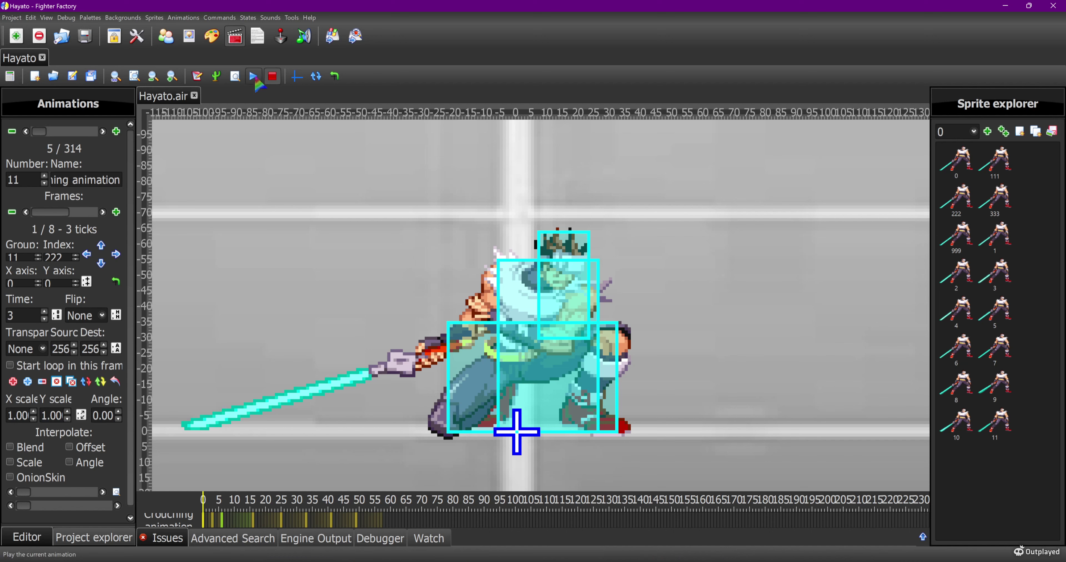
Play crouching animation 11, replay it from frame 1, then close the Hayato project.
left_click(254, 79)
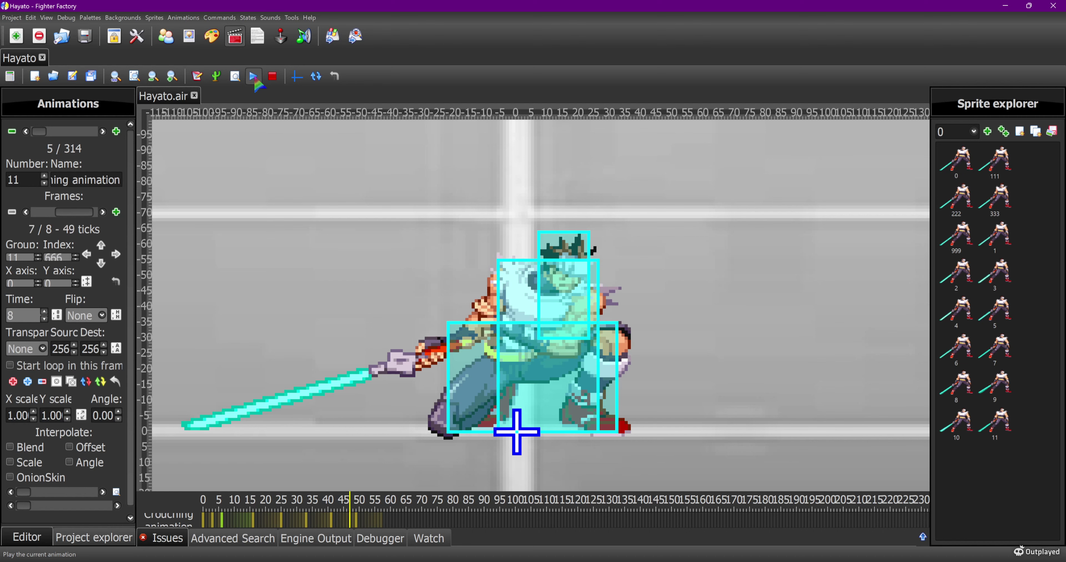
left_click(272, 76)
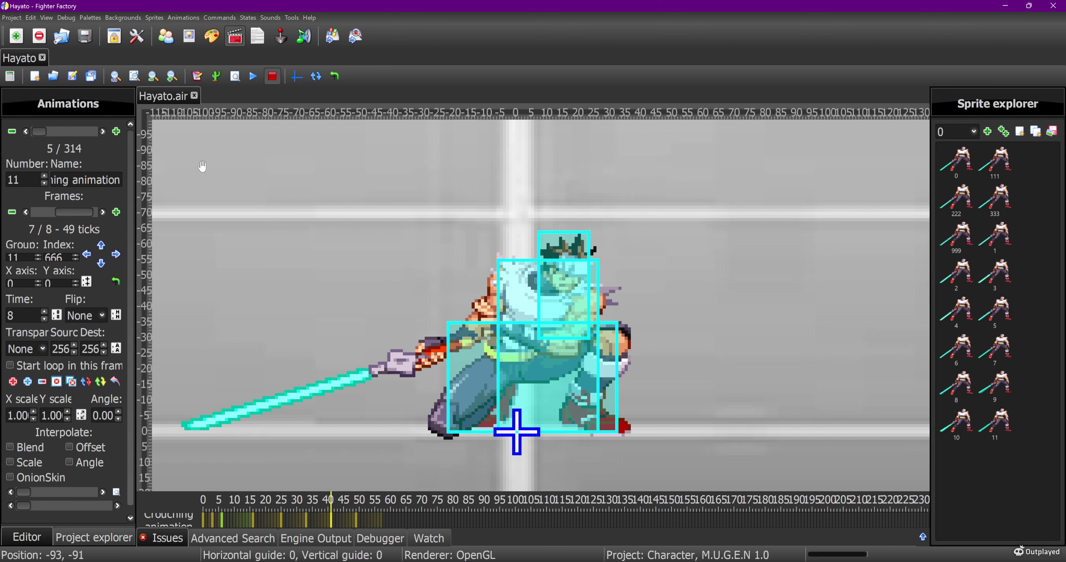
left_click_drag(79, 212, 52, 211)
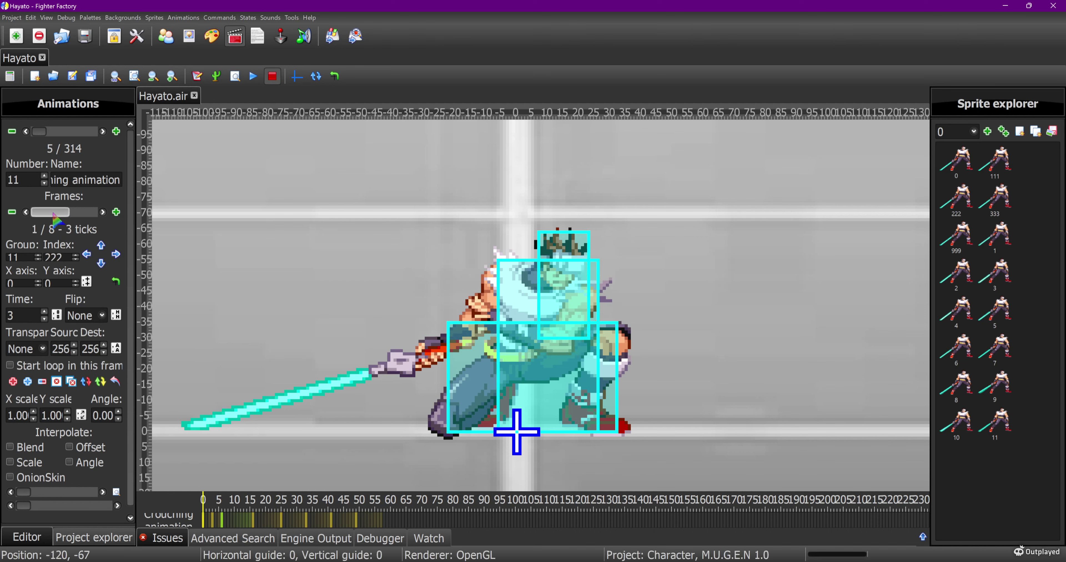
left_click(253, 77)
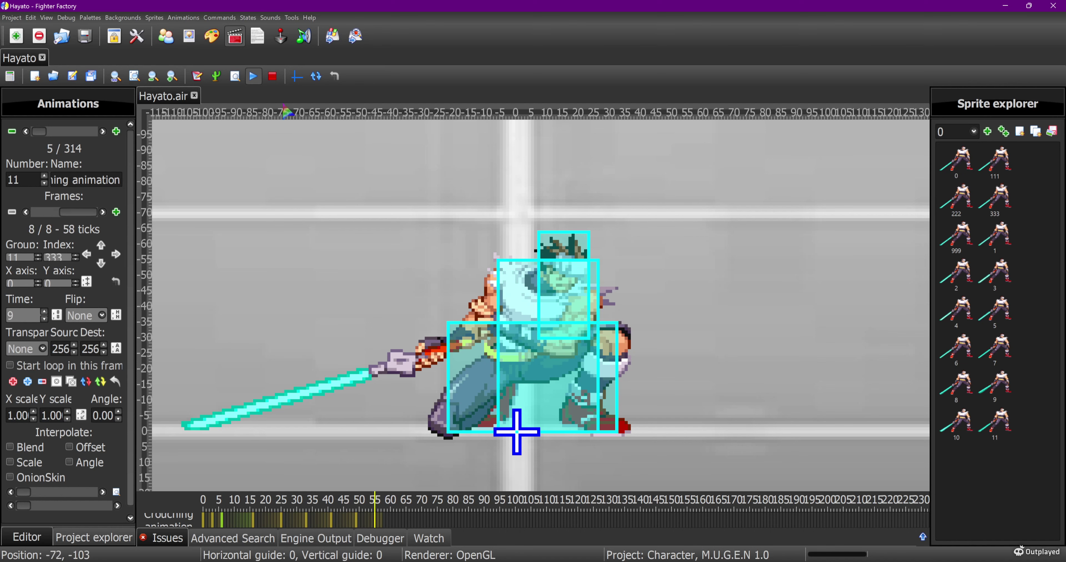
left_click(271, 81)
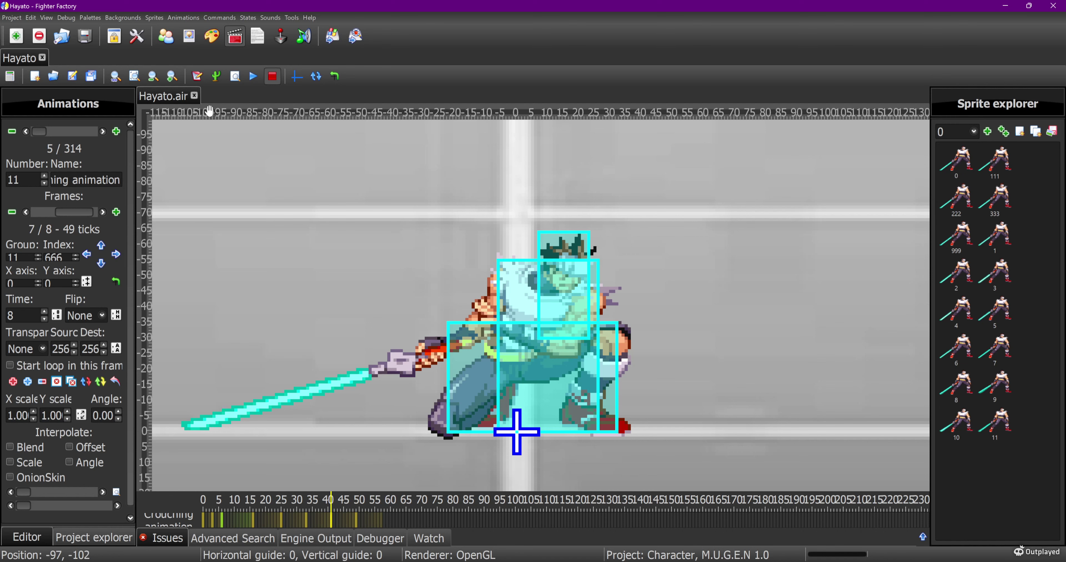
left_click(42, 58)
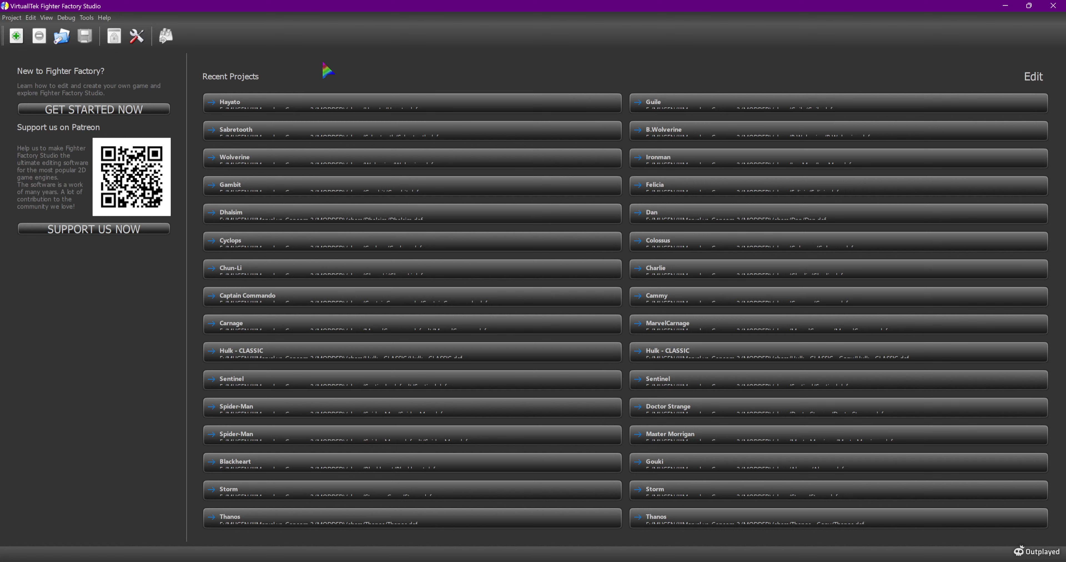
Open MvC2-Select.def from the Marvel vs. Capcom 2 (MODDED) Data folder as a project.
left_click(65, 51)
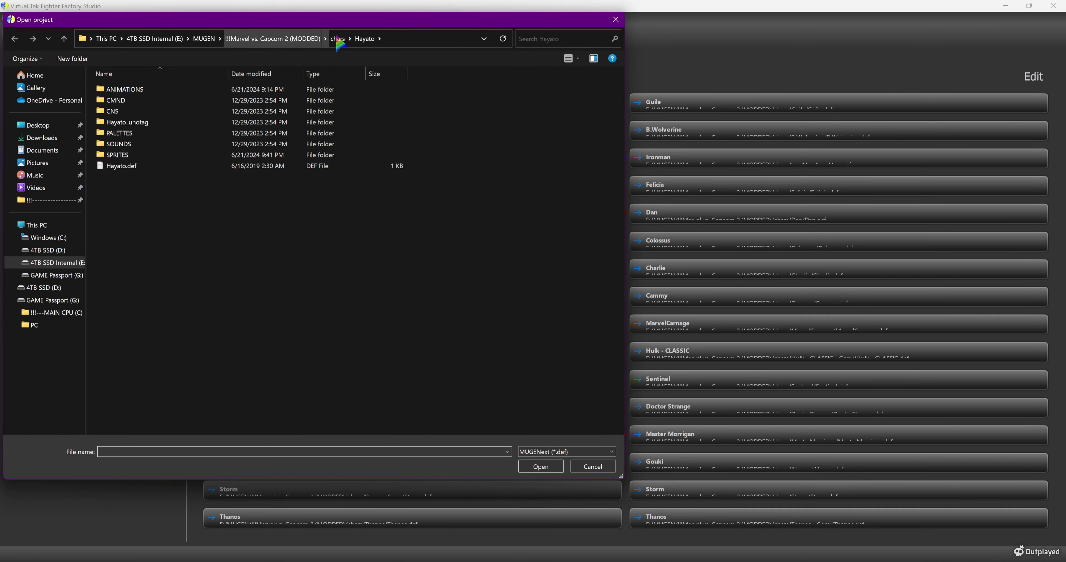
left_click(338, 39)
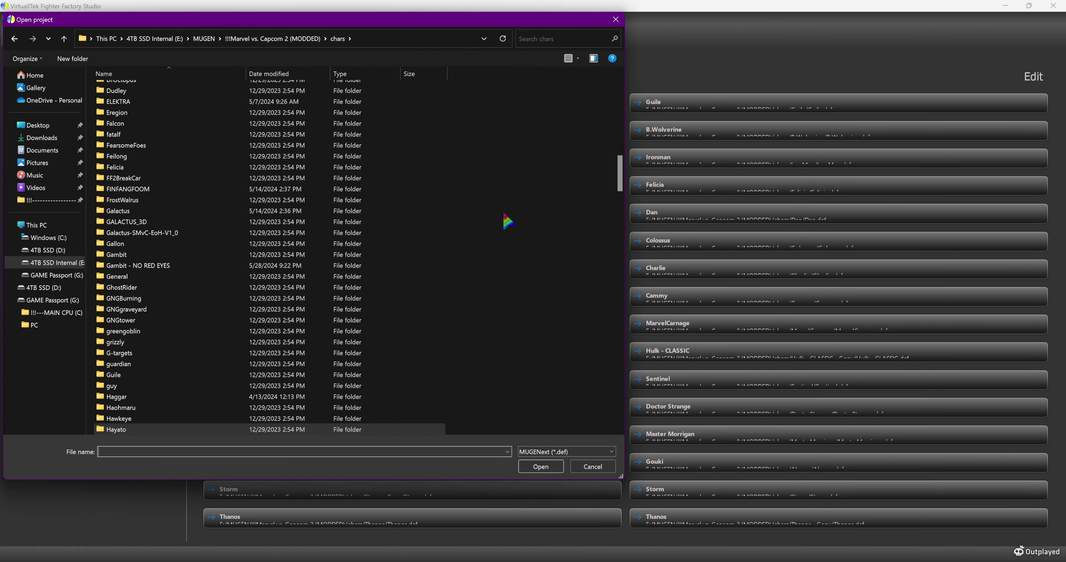
scroll(497, 217, "down", 4)
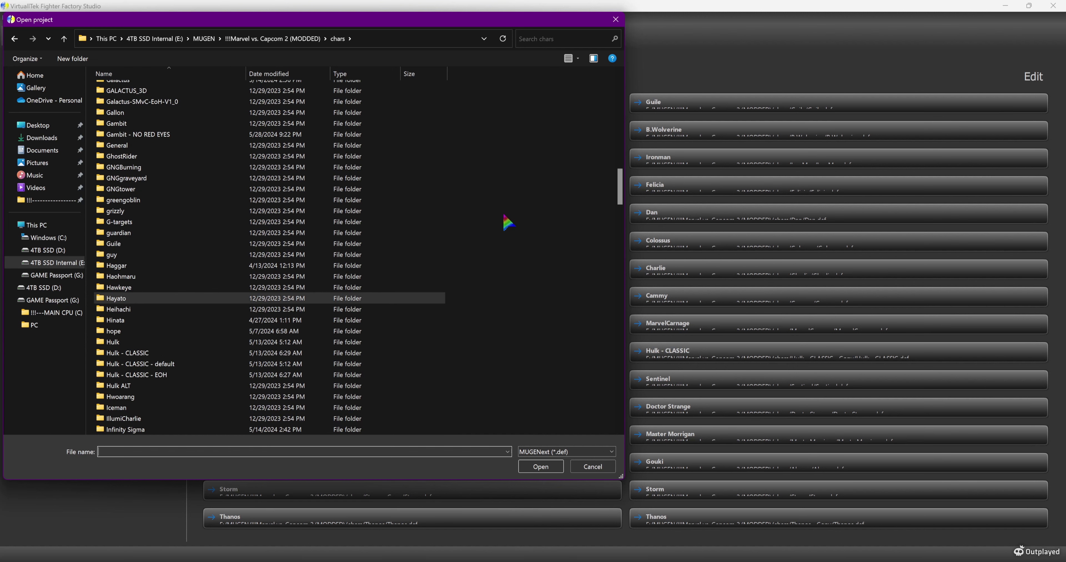
scroll(509, 223, "down", 1)
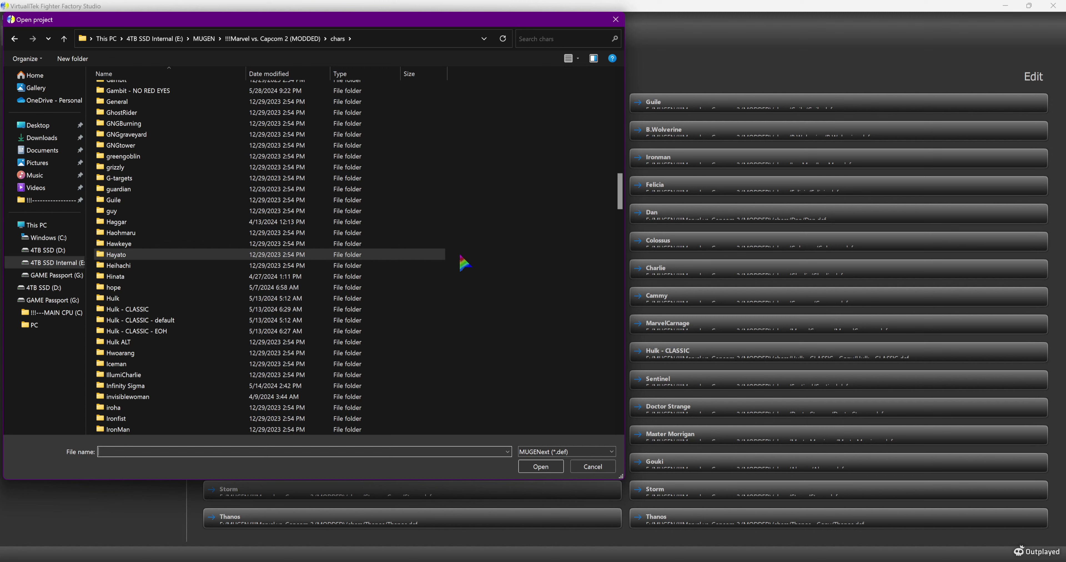
left_click(404, 254)
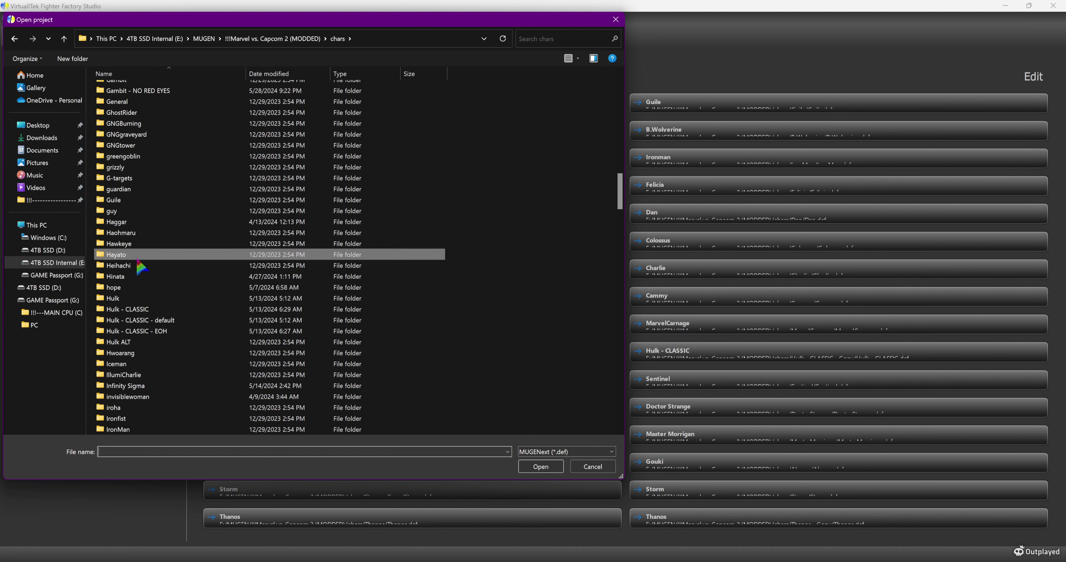
scroll(209, 275, "down", 1)
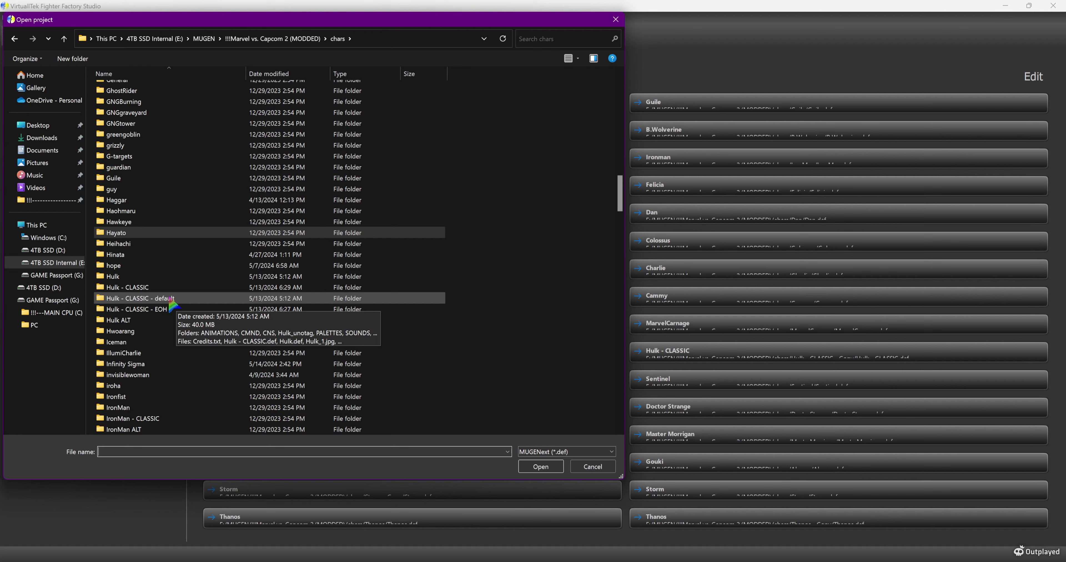
left_click(310, 39)
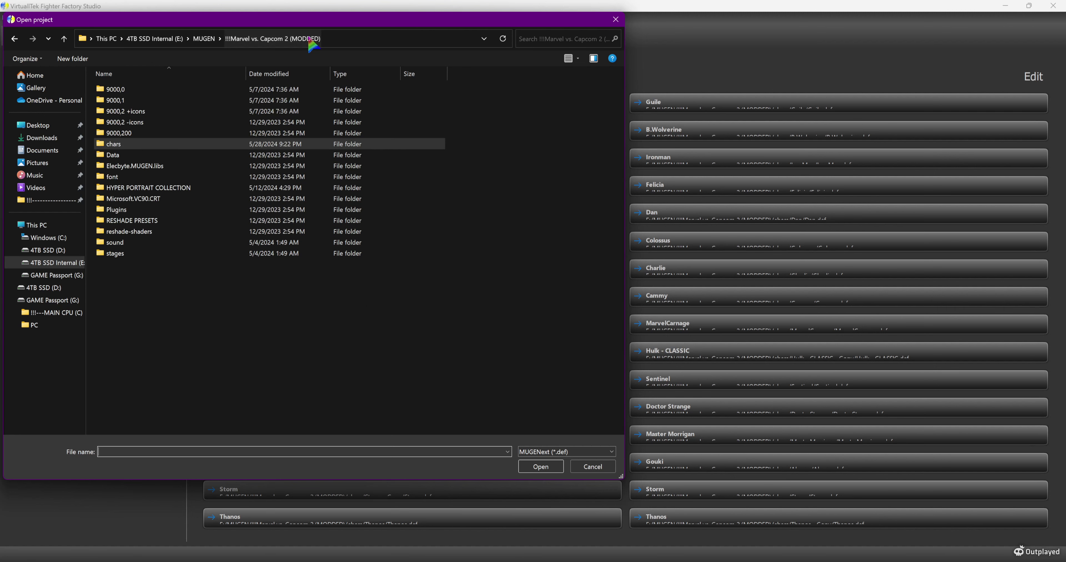
double_click(164, 156)
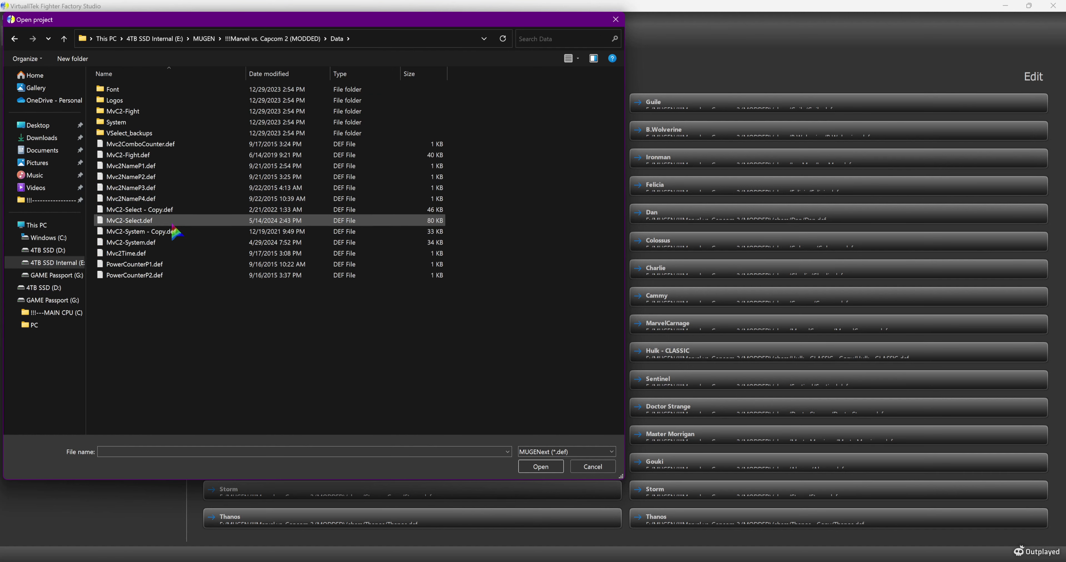
double_click(160, 224)
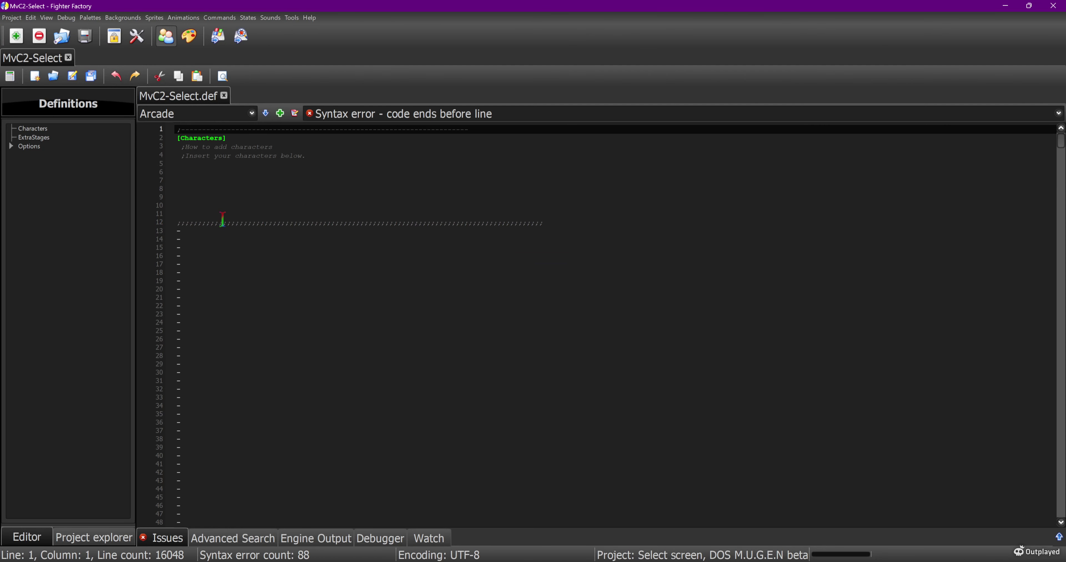
Search the select file for 'hulk' to reach Hulk - CLASSIC at line 8113, then close it.
scroll(222, 220, "down", 8)
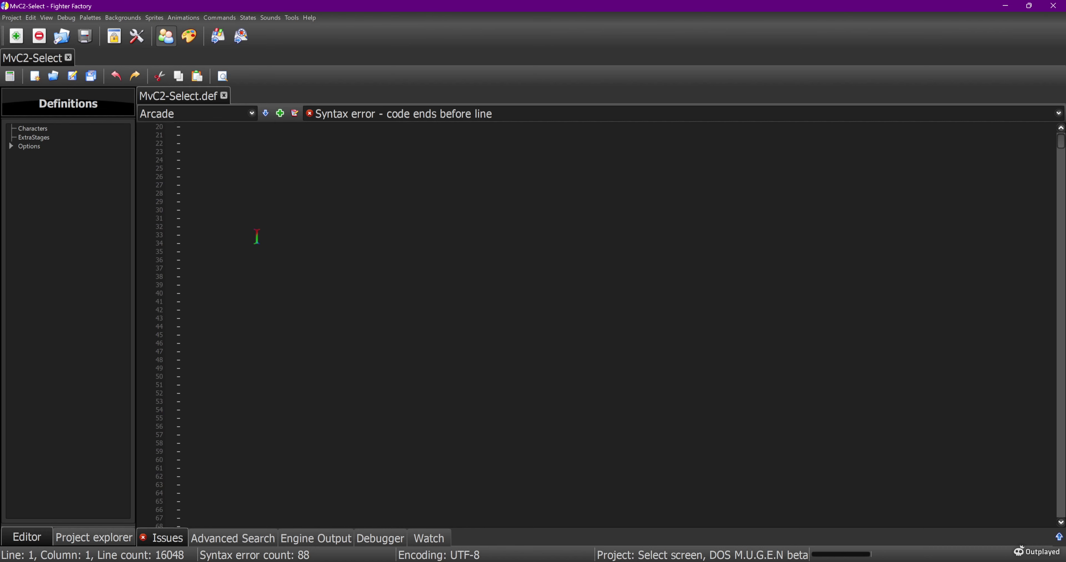
left_click(667, 234)
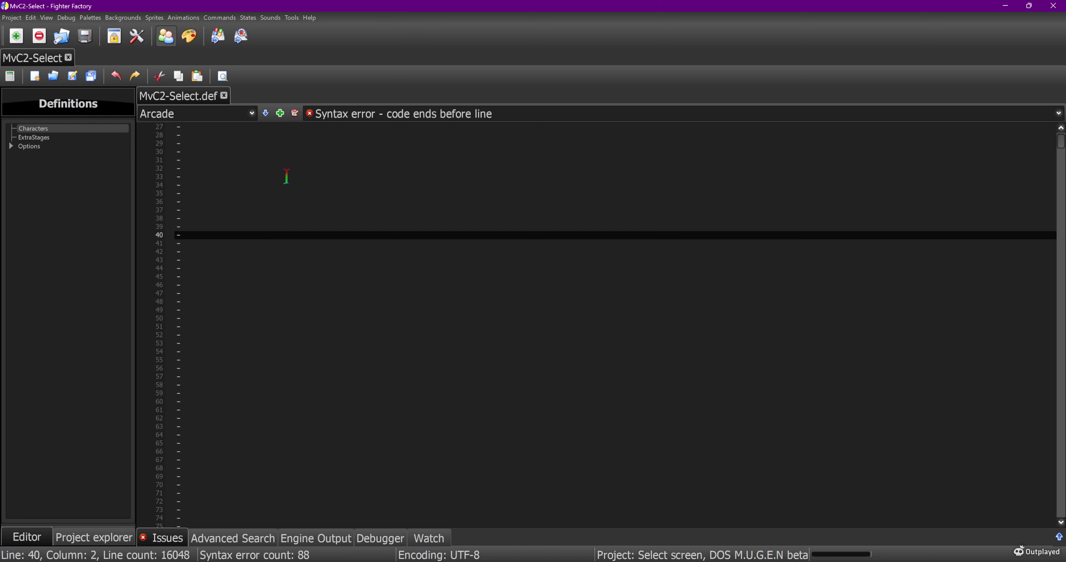
key("ctrl+f")
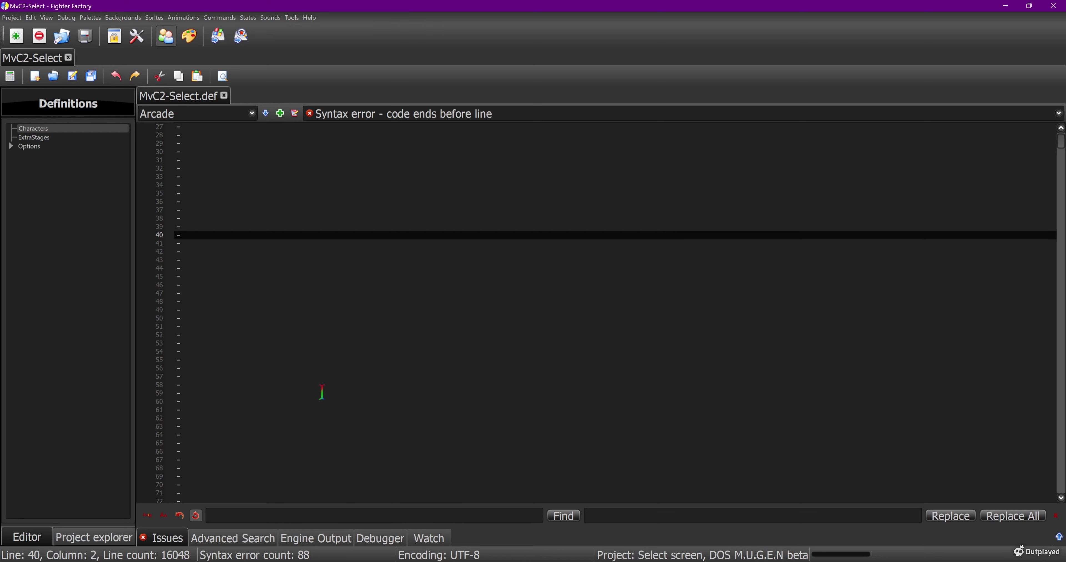
type("hulk")
left_click(563, 516)
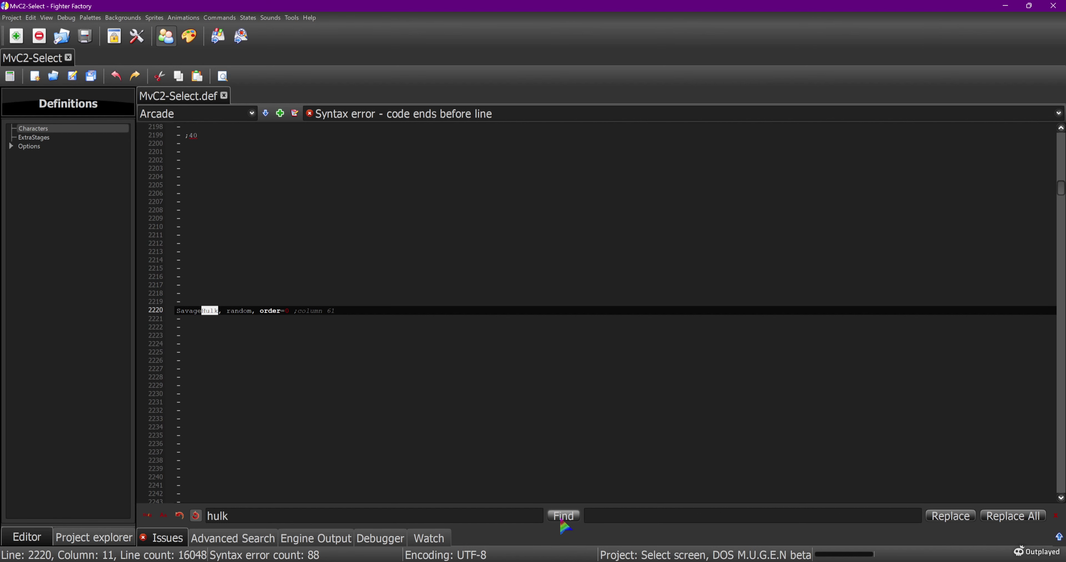
left_click(561, 521)
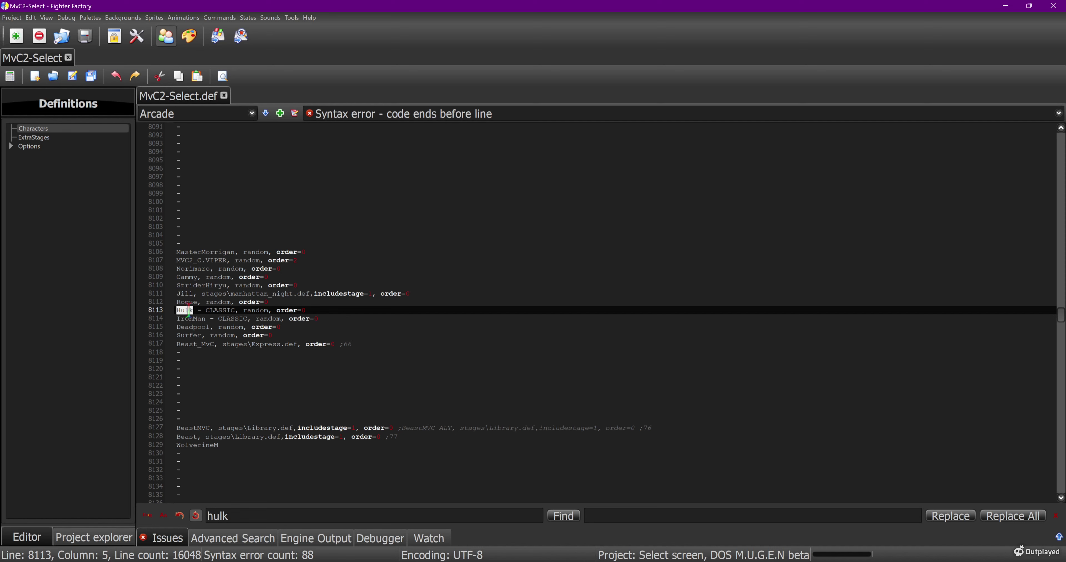
left_click(69, 57)
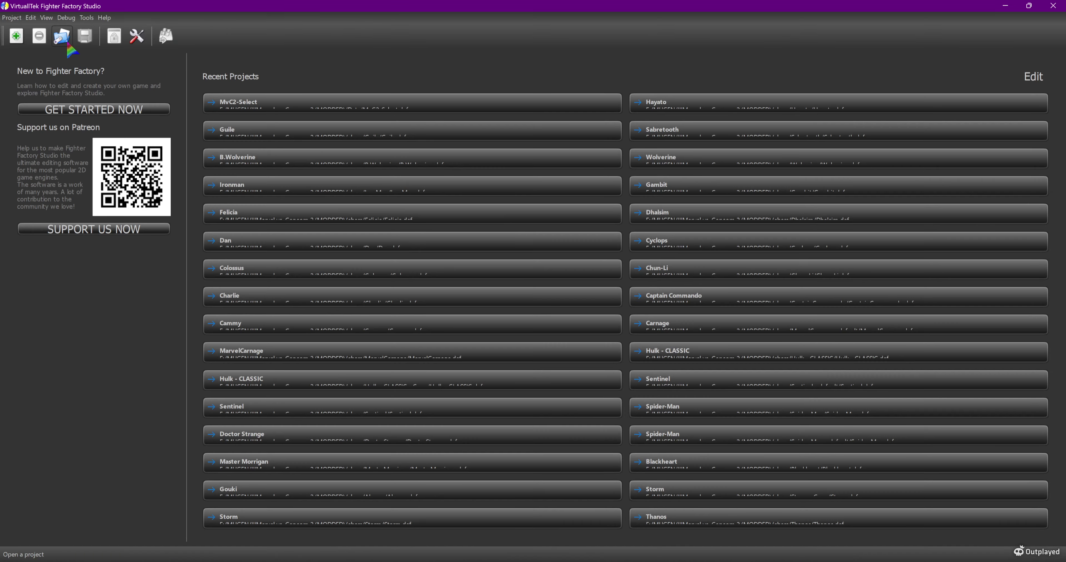
Open Hulk - CLASSIC.def from the chars > Hulk - CLASSIC folder.
left_click(66, 44)
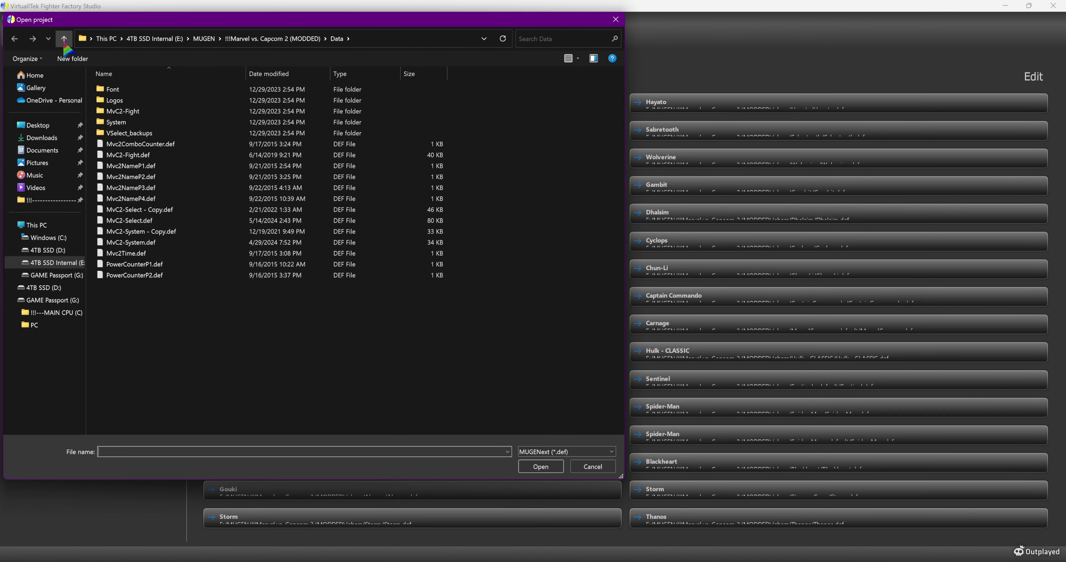
left_click(313, 42)
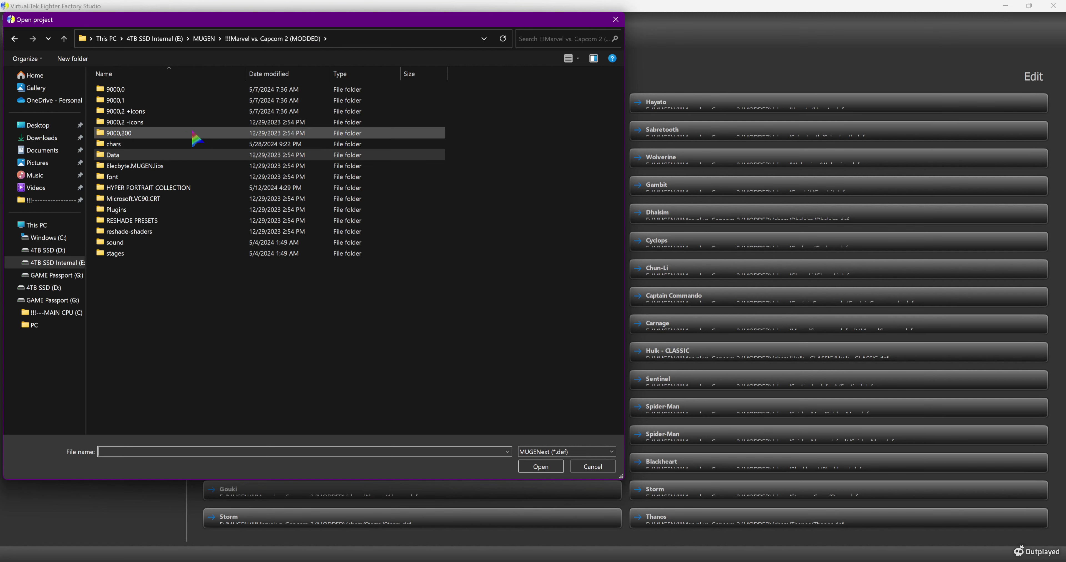
double_click(136, 145)
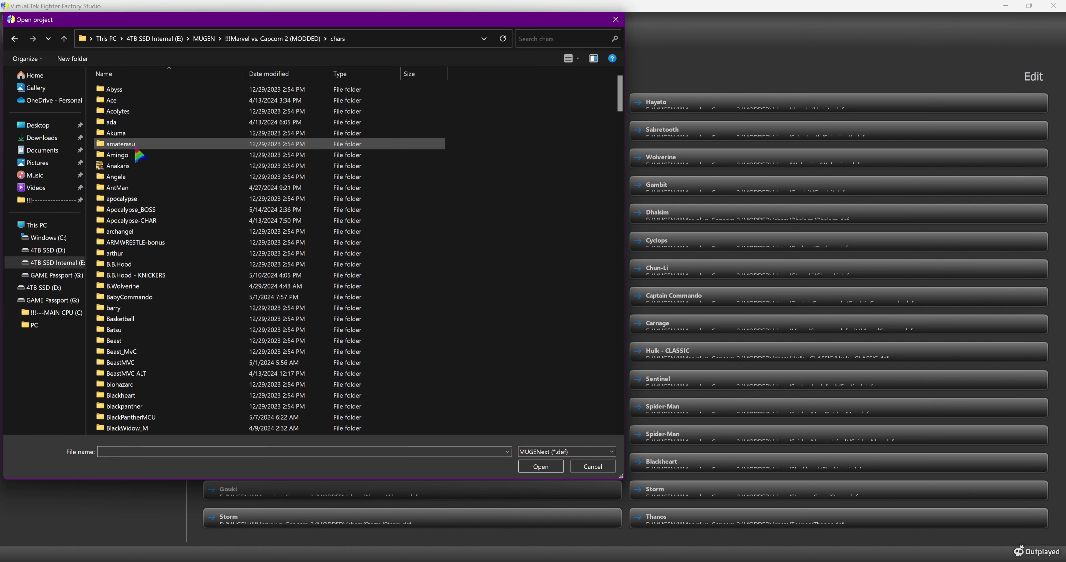
left_click(213, 176)
type("hulk")
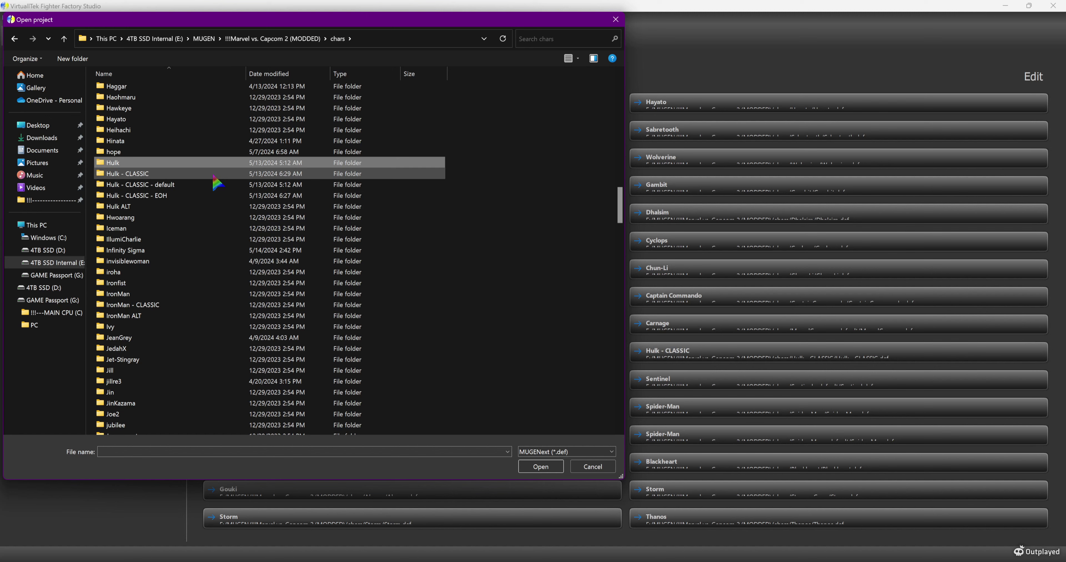
left_click(191, 177)
double_click(163, 174)
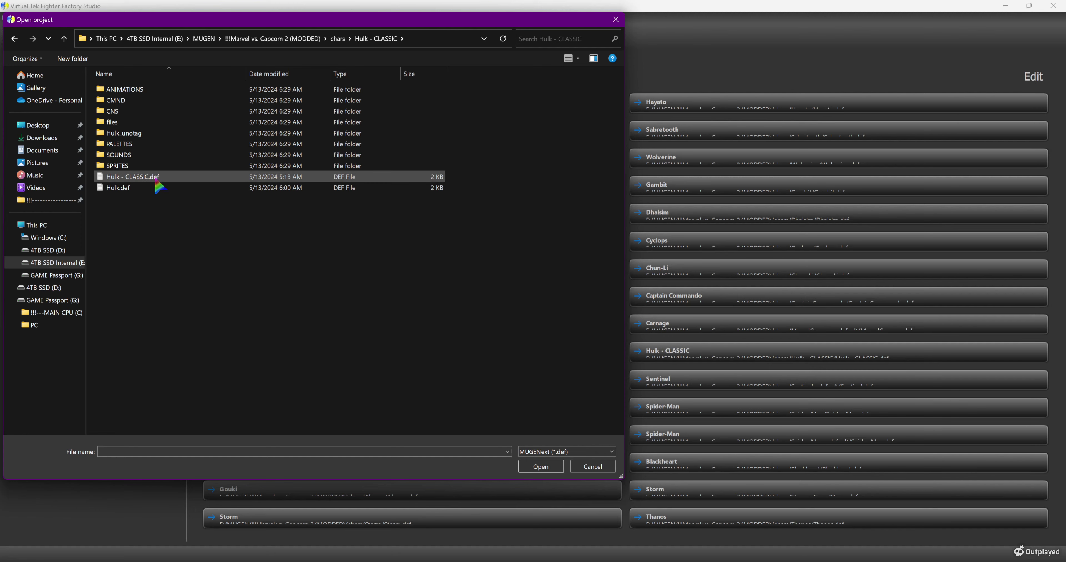
double_click(156, 178)
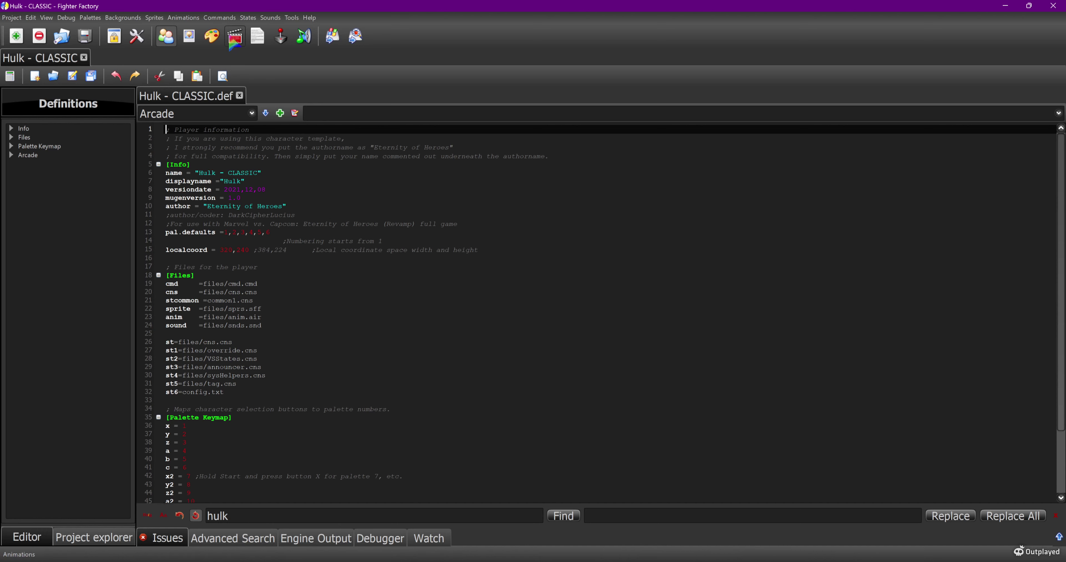
Open Hulk's anim.air and play, then stop, standing idle animation 0.
left_click(235, 37)
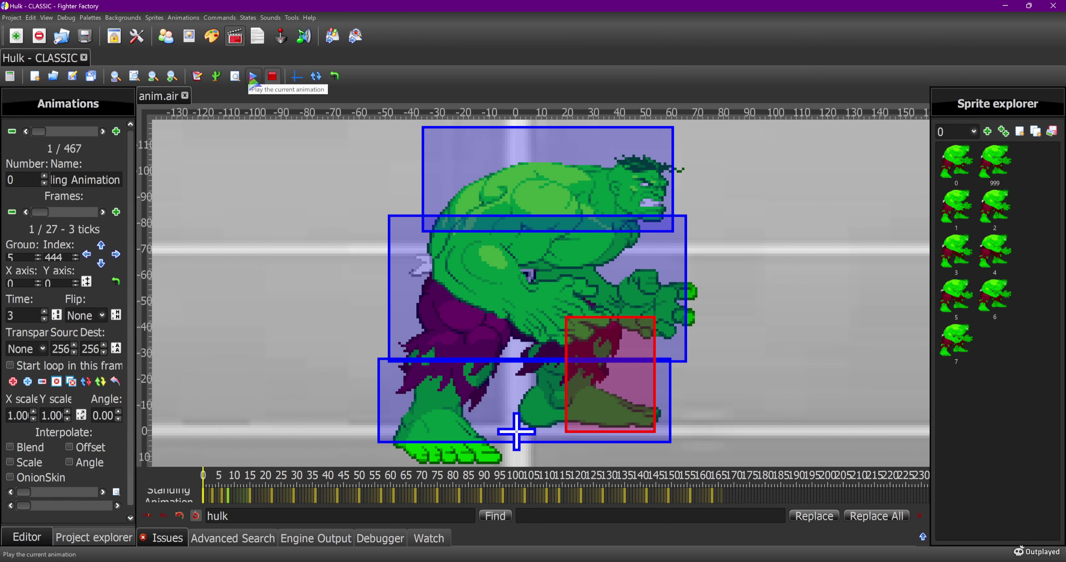
left_click(252, 77)
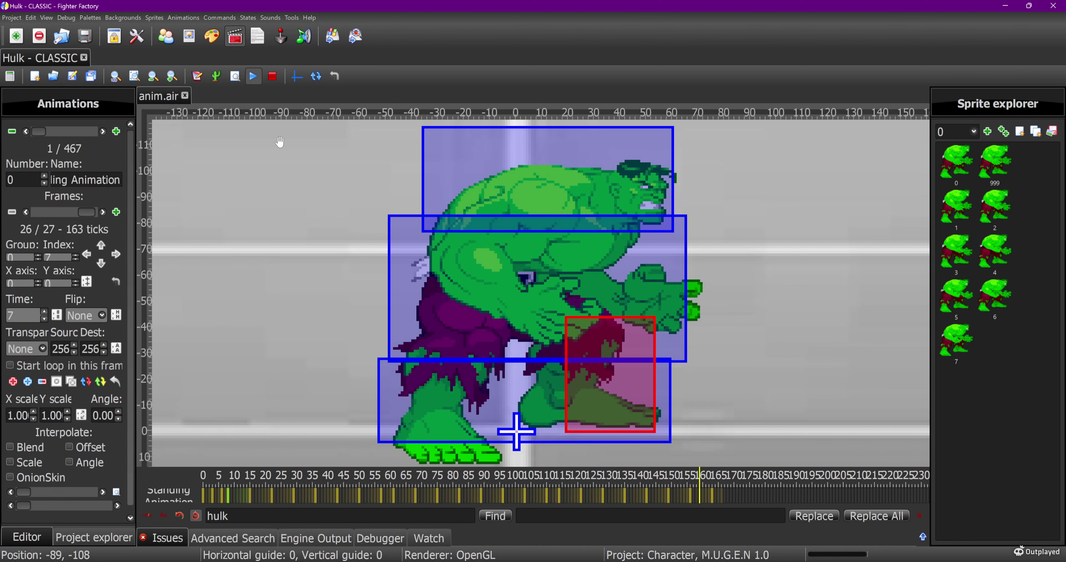
left_click(271, 76)
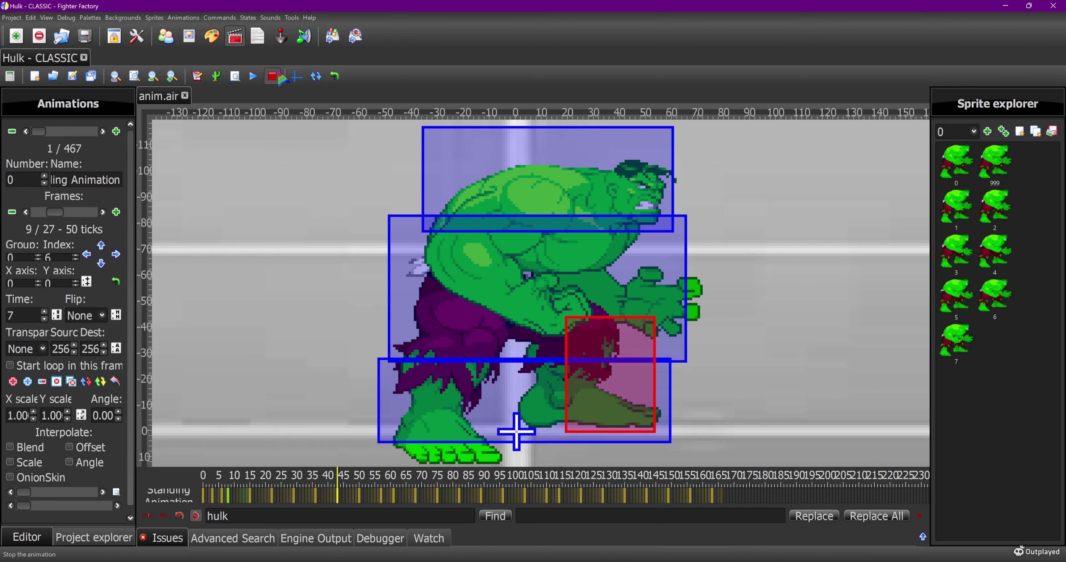
left_click(102, 131)
Advance to Hulk's crouching animation 11 (5 of 467).
left_click(102, 131)
left_click(102, 131)
left_click(102, 131)
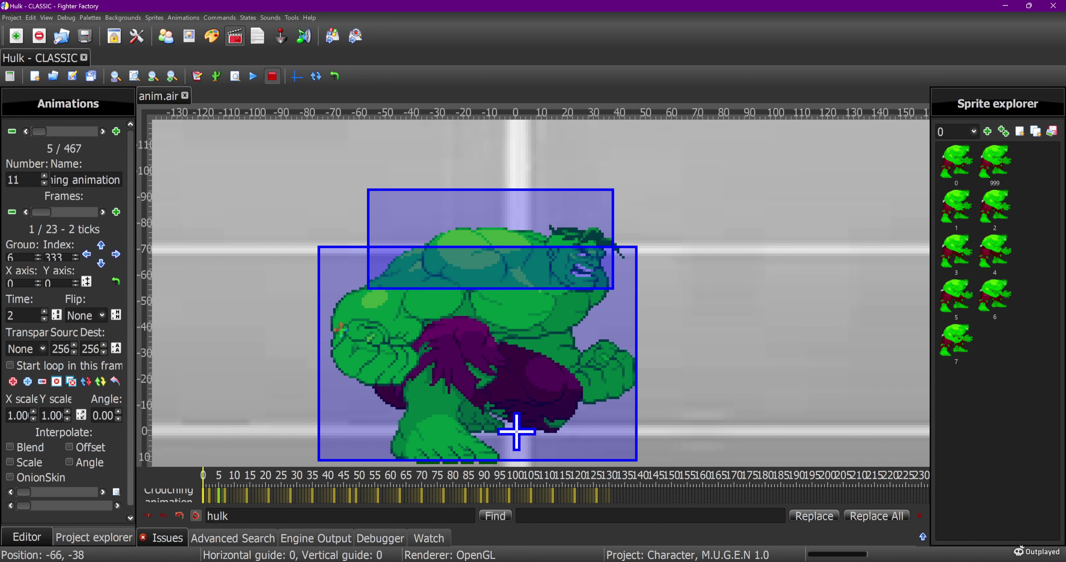
Return the crouch to its first frame, then play and stop the preview.
left_click(102, 211)
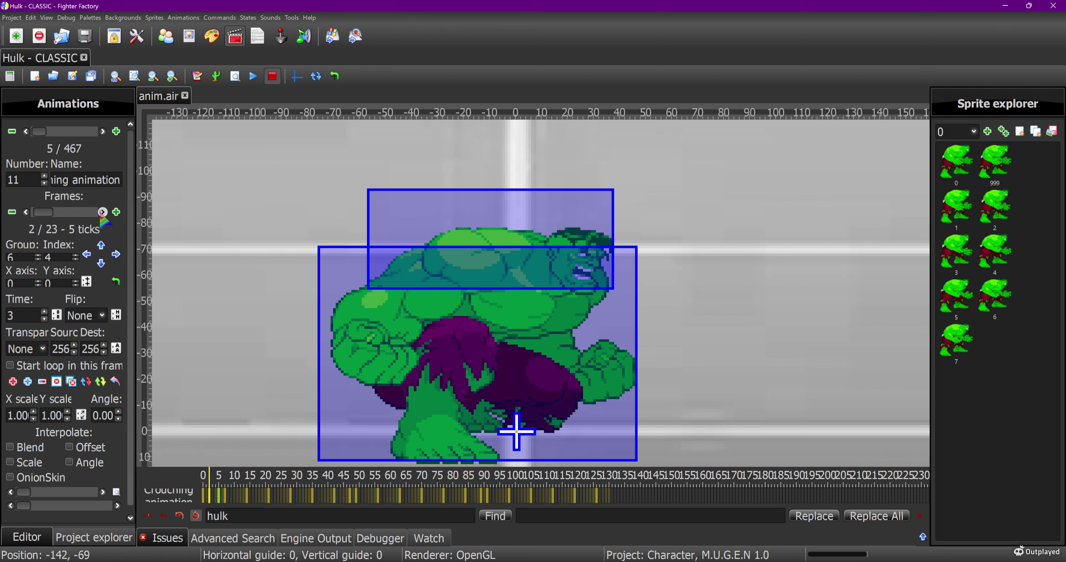
left_click(26, 212)
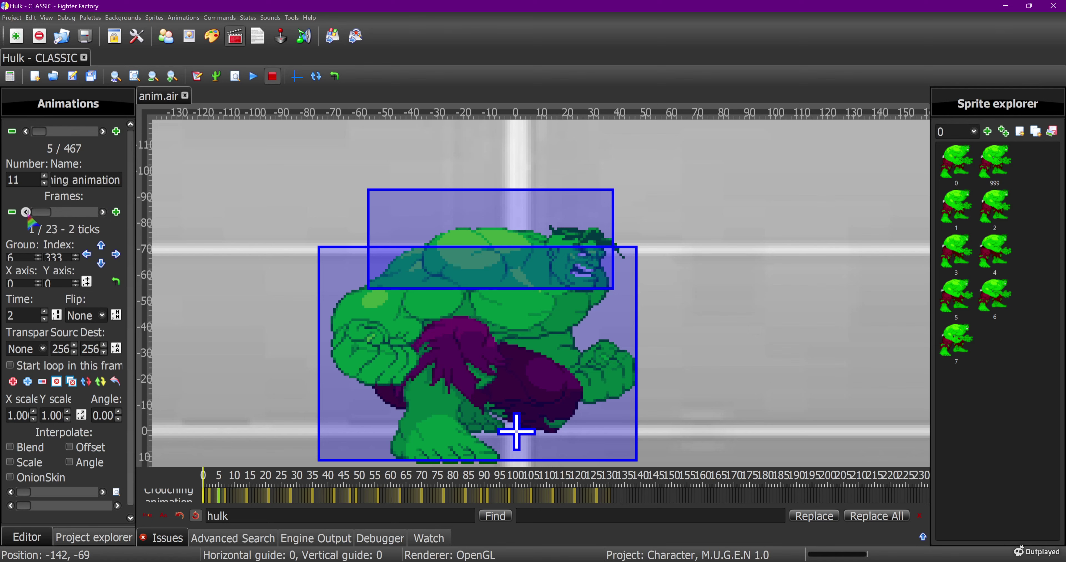
left_click(254, 81)
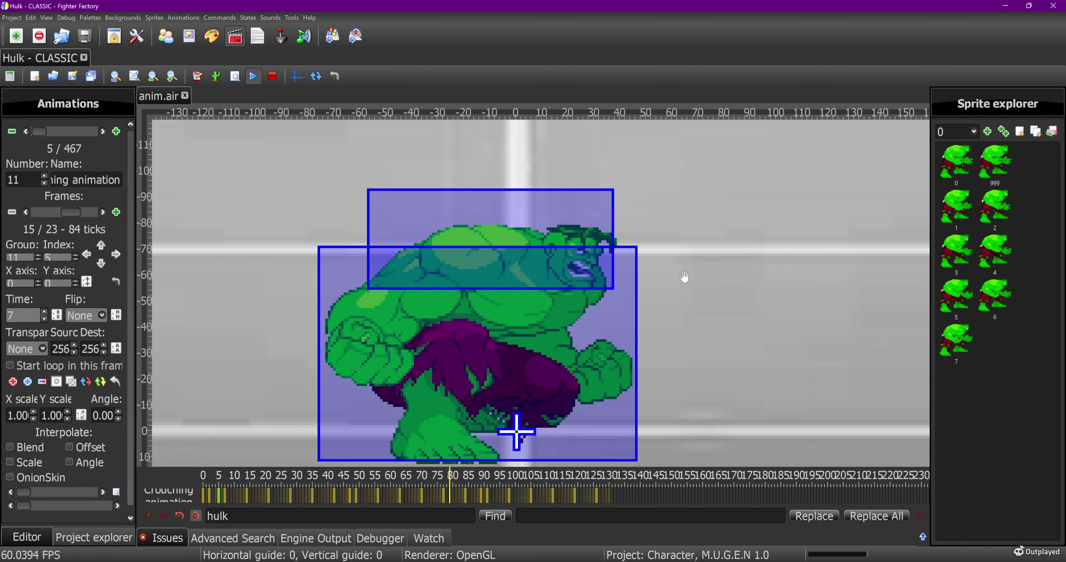
left_click(271, 77)
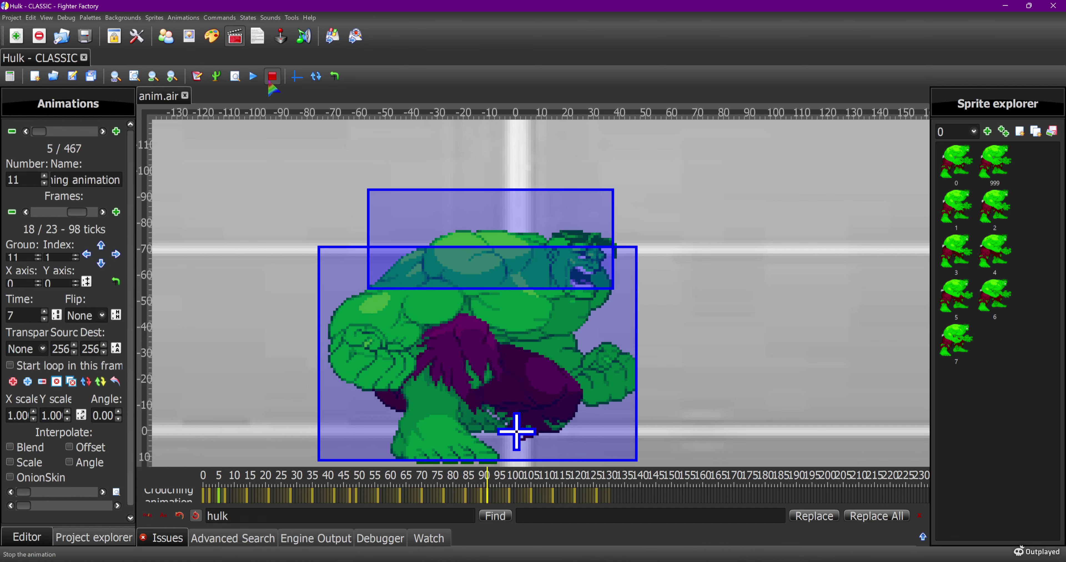
Close Hulk - CLASSIC and open Iceman.def from the chars > Iceman folder.
left_click(84, 57)
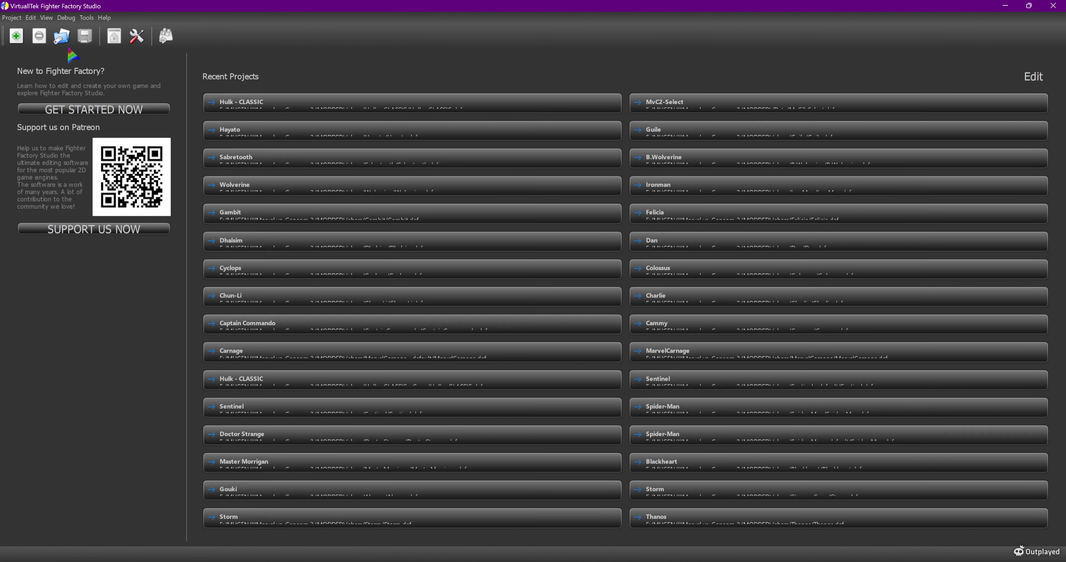
left_click(62, 43)
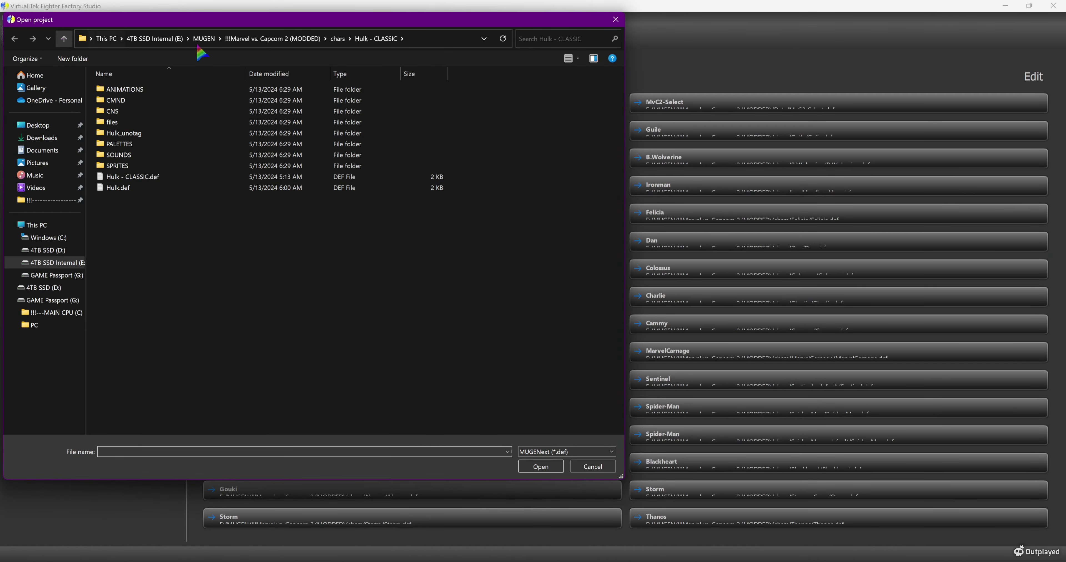
left_click(336, 40)
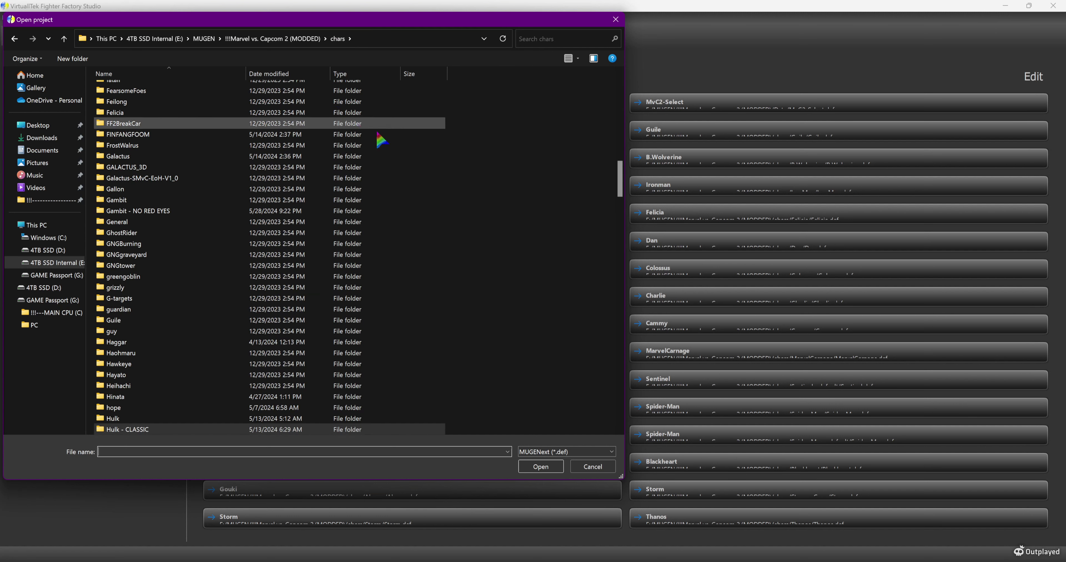
scroll(474, 294, "down", 1)
scroll(474, 294, "down", 3)
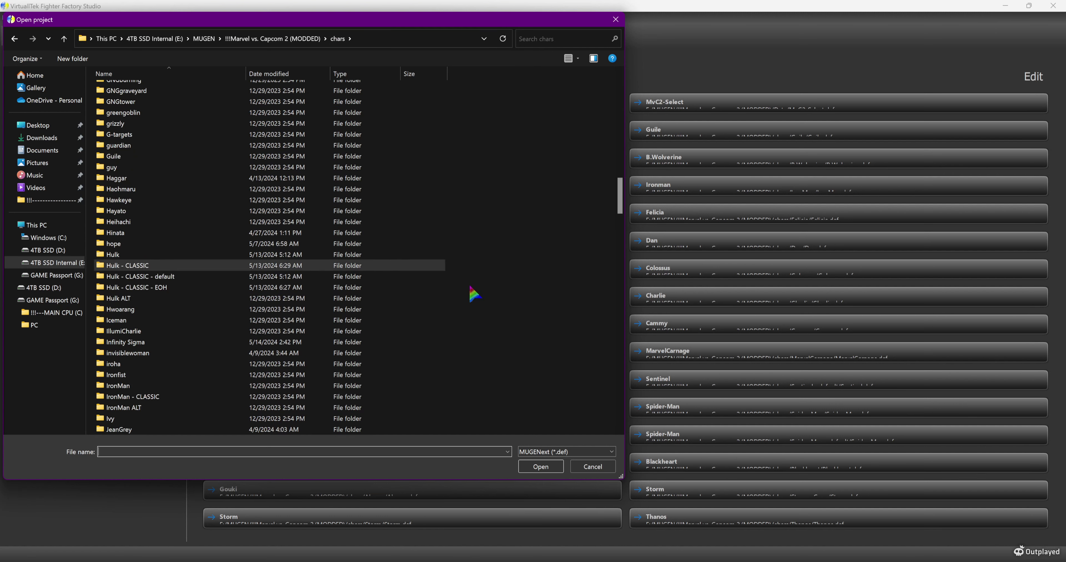
scroll(474, 294, "down", 1)
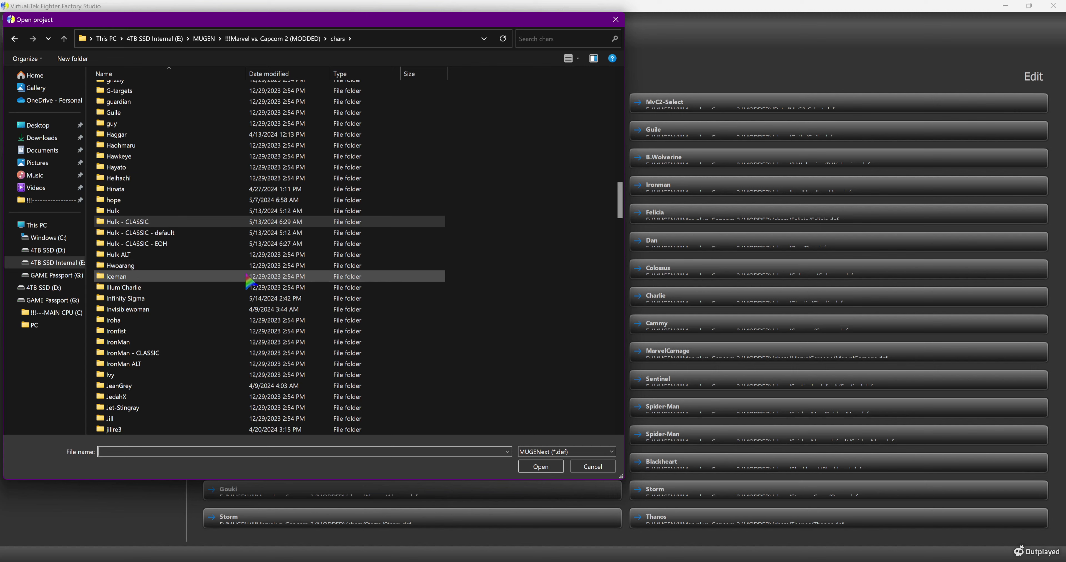
mouse_move(248, 281)
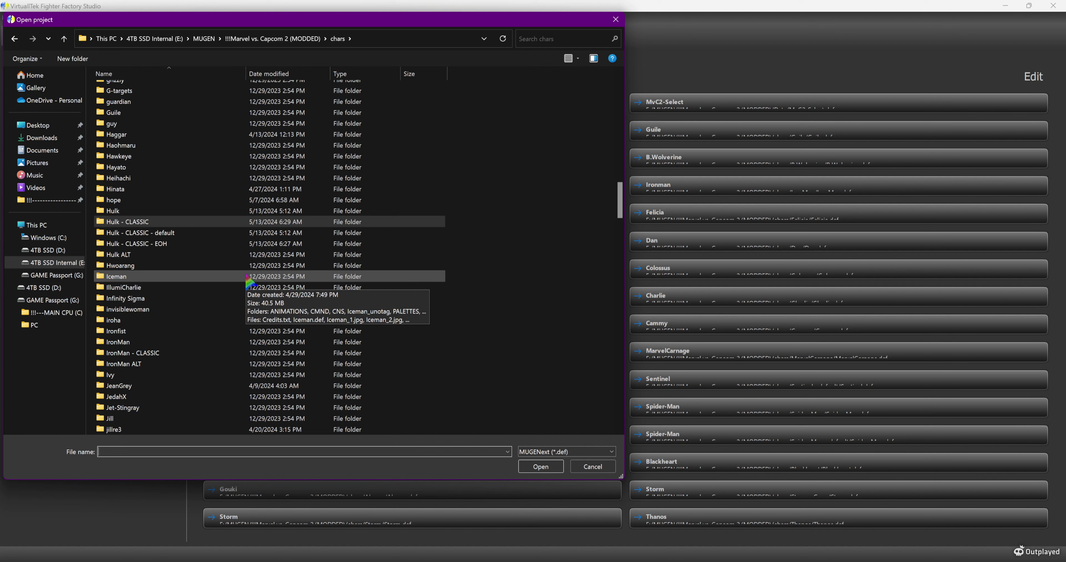
double_click(249, 282)
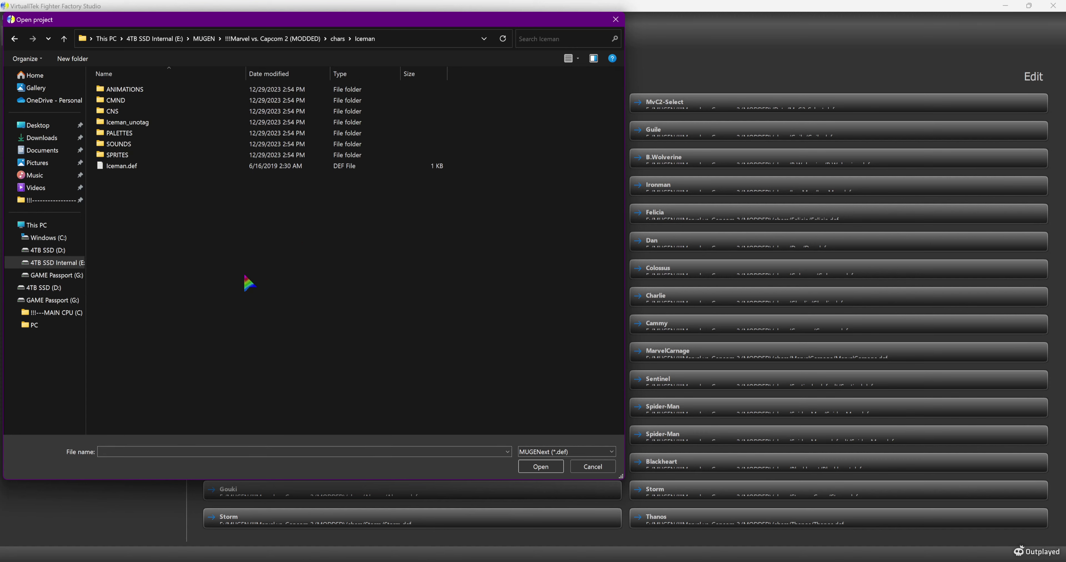
double_click(165, 169)
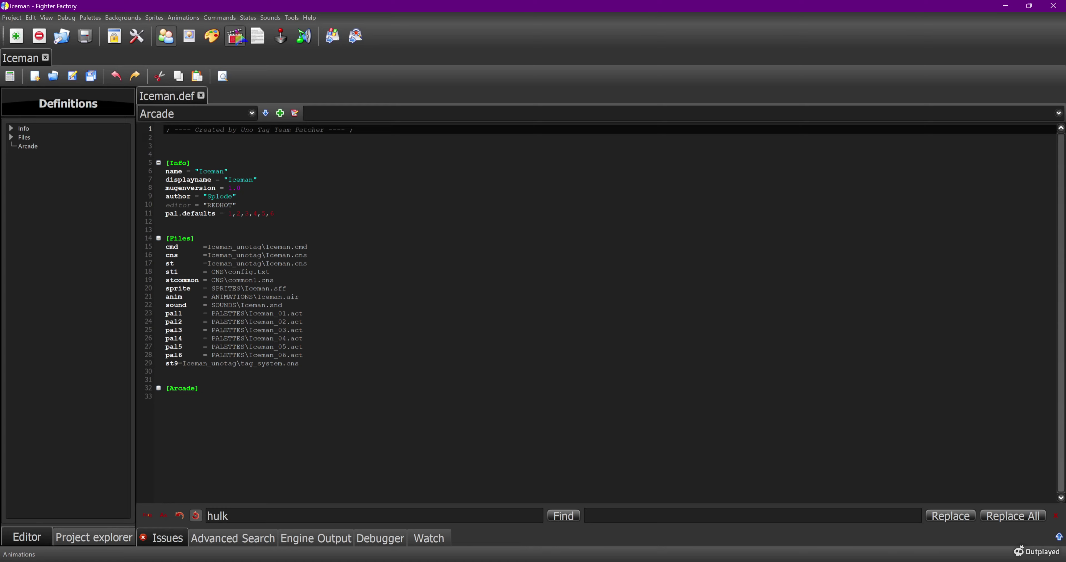
Open Iceman.air in the animation editor, showing standing animation 0 (1 of 263).
left_click(235, 36)
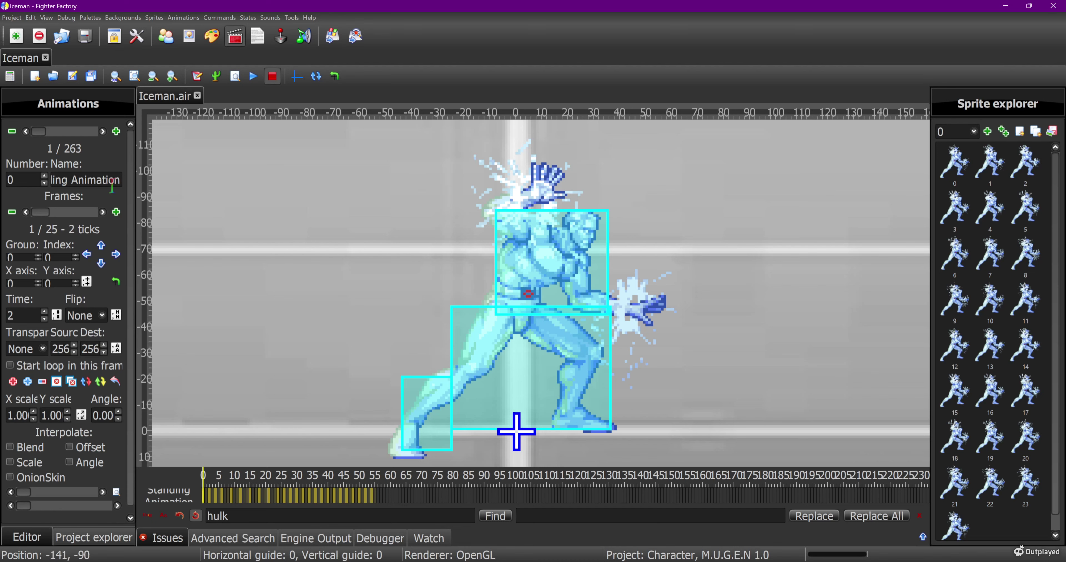
Step through, play and stop Iceman's standing animation, rewind to frame 1, then bring up Iceman.sff.
left_click(103, 212)
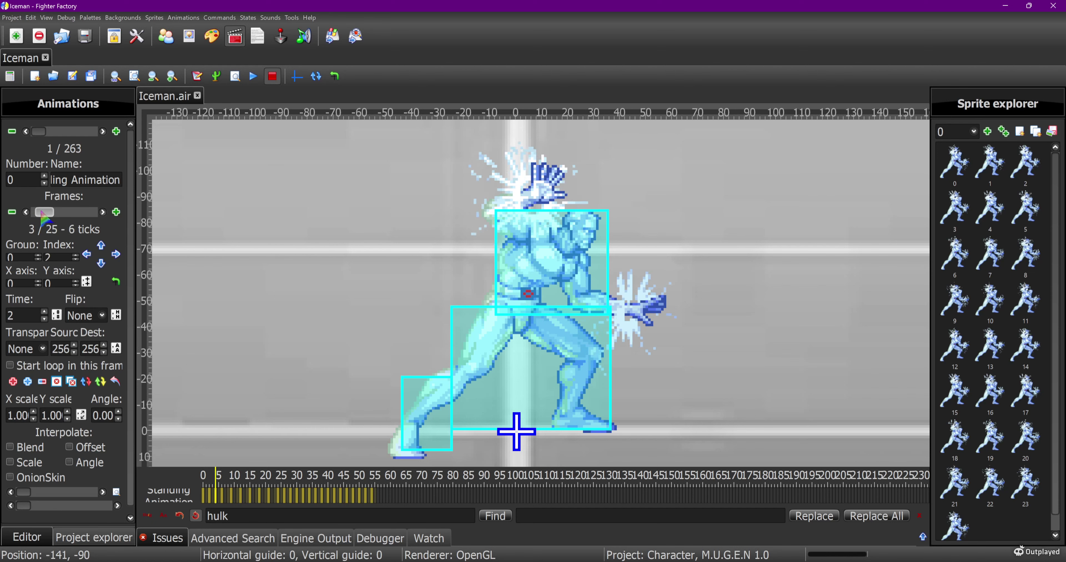
left_click_drag(46, 212, 39, 212)
left_click(253, 75)
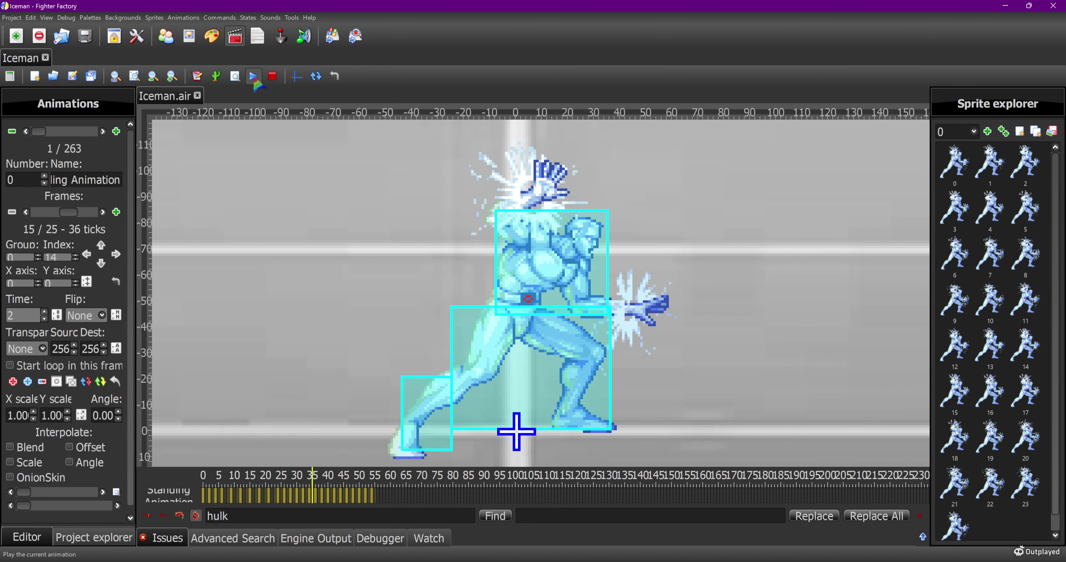
left_click(272, 77)
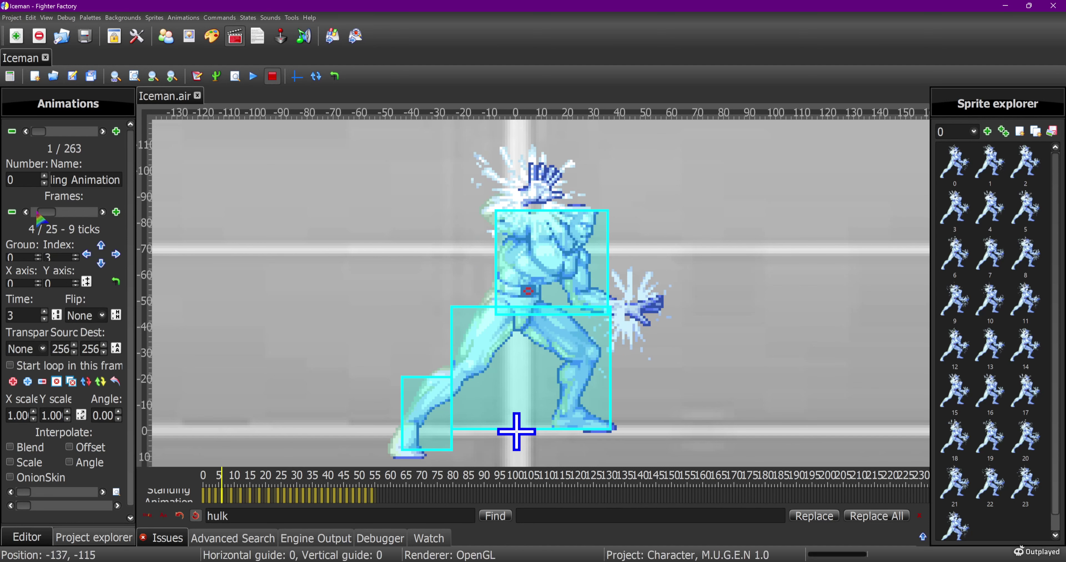
left_click_drag(47, 212, 32, 212)
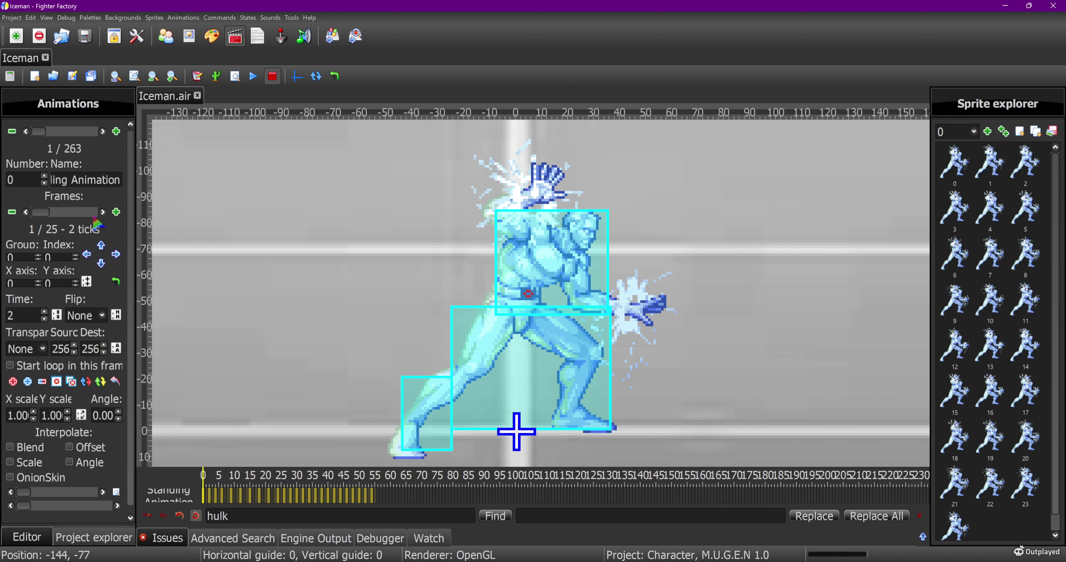
left_click(189, 37)
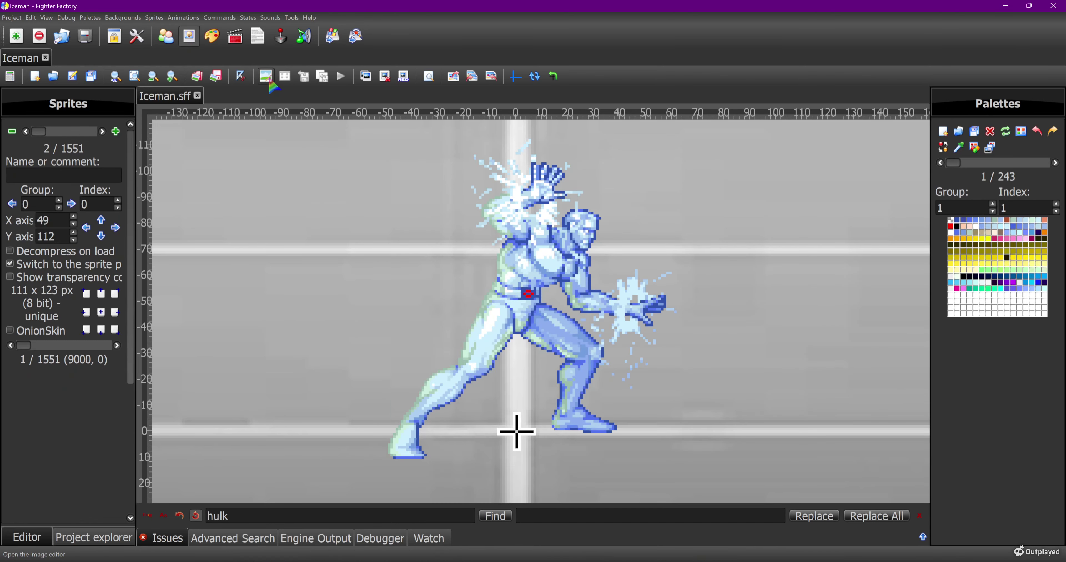
Duplicate the current sprite as 0,111 and pencil a blink onto it using blue picked from the sprite.
left_click(365, 77)
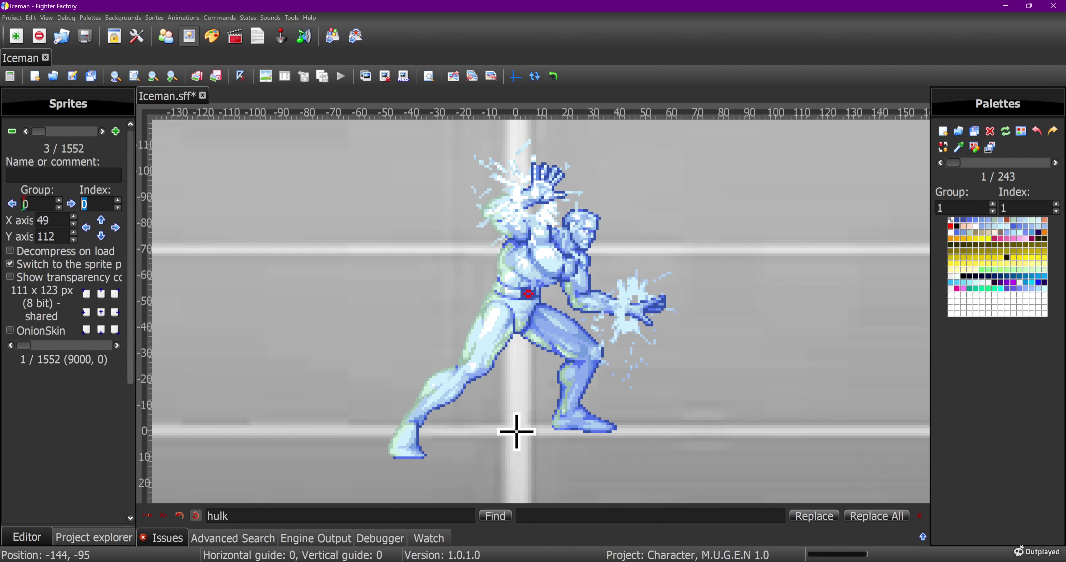
type("111")
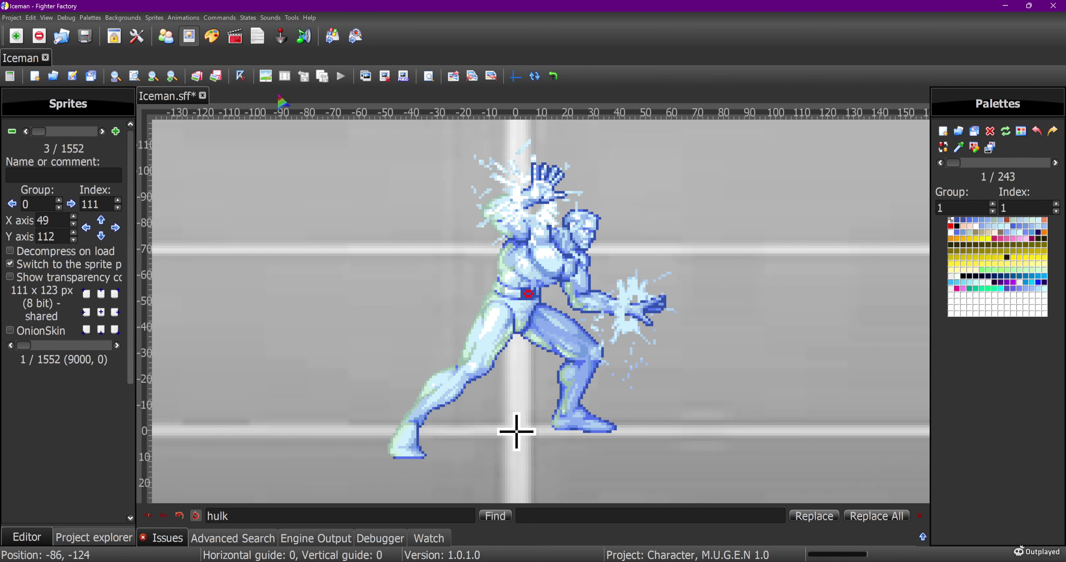
left_click(266, 77)
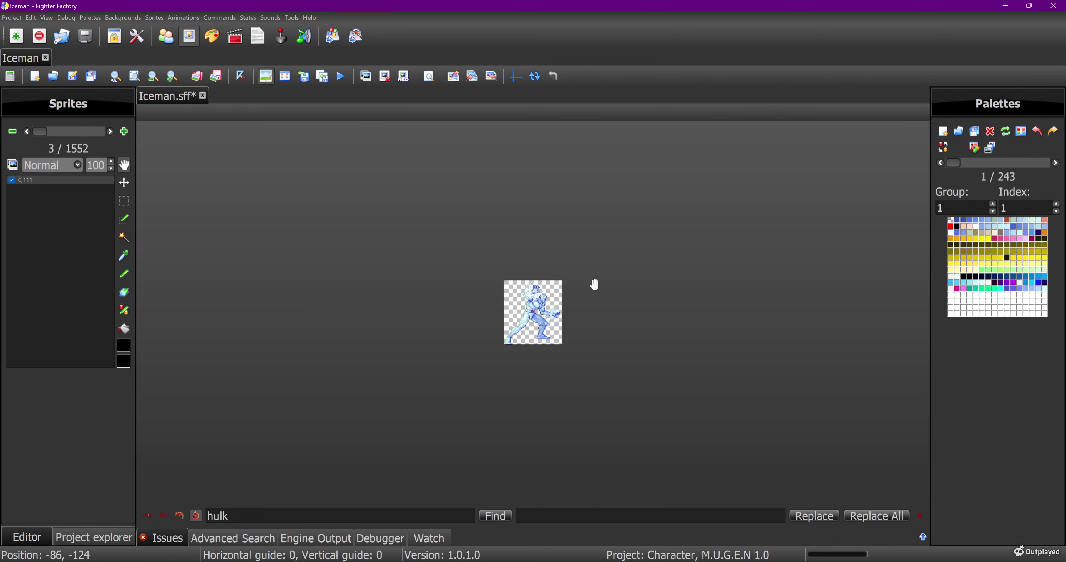
scroll(595, 285, "up", 3)
scroll(614, 263, "down", 1)
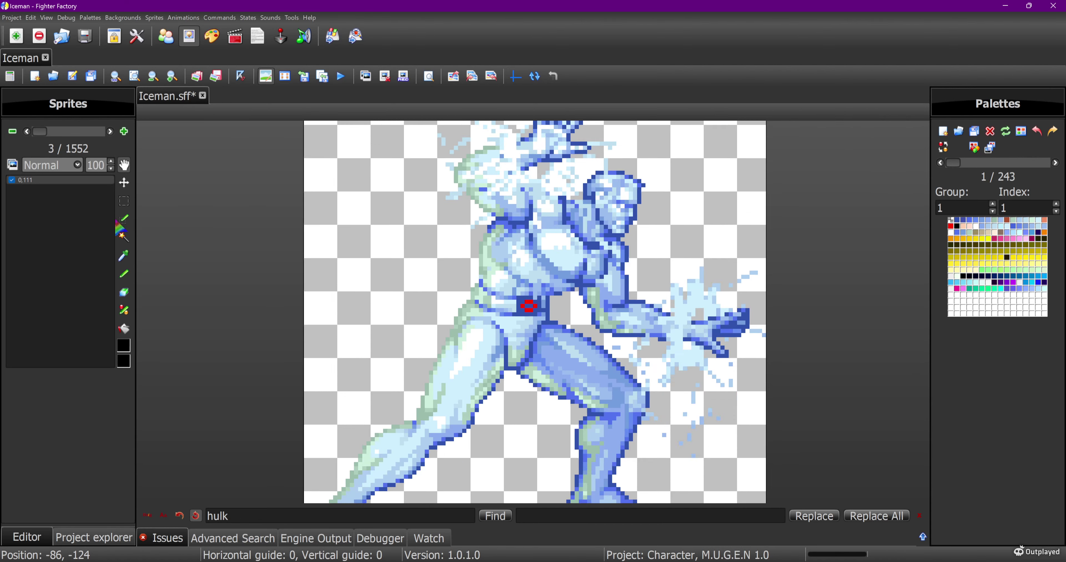
left_click(123, 256)
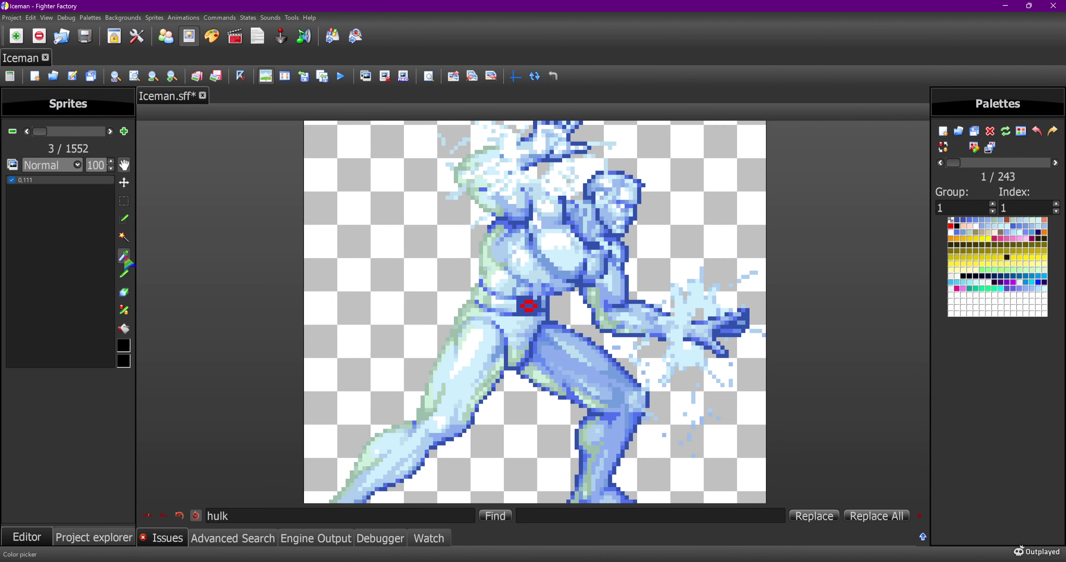
left_click(636, 215)
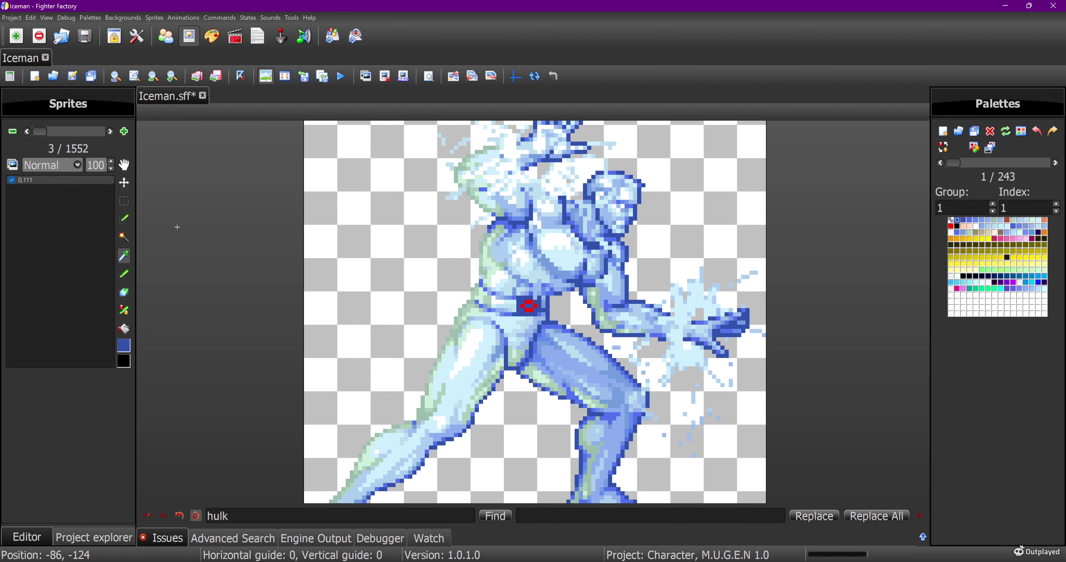
left_click(124, 274)
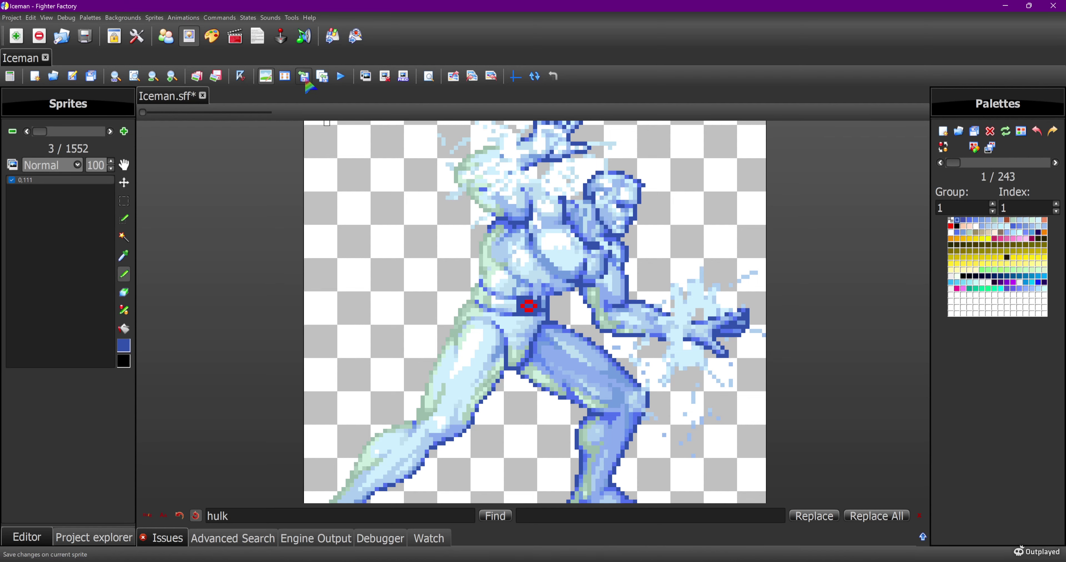
left_click(266, 76)
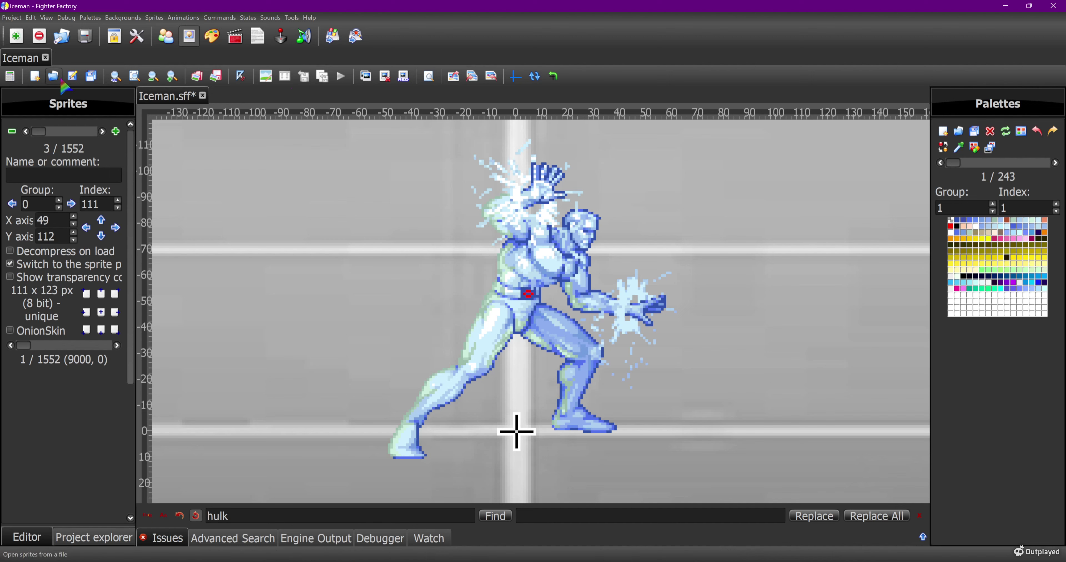
Save Iceman.sff and open the Standing Animation's code in the animations editor.
left_click(73, 76)
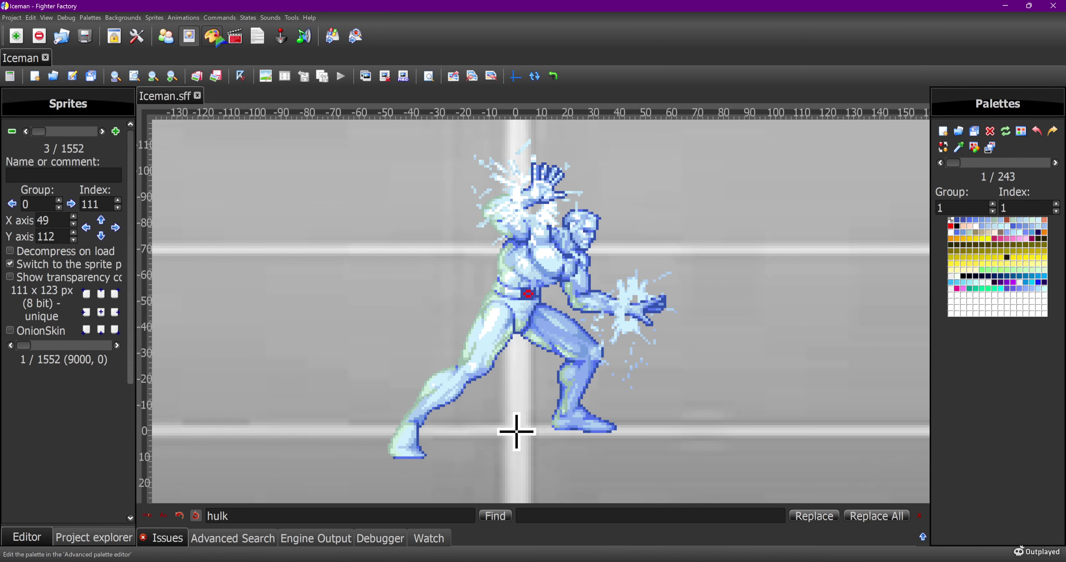
left_click(236, 37)
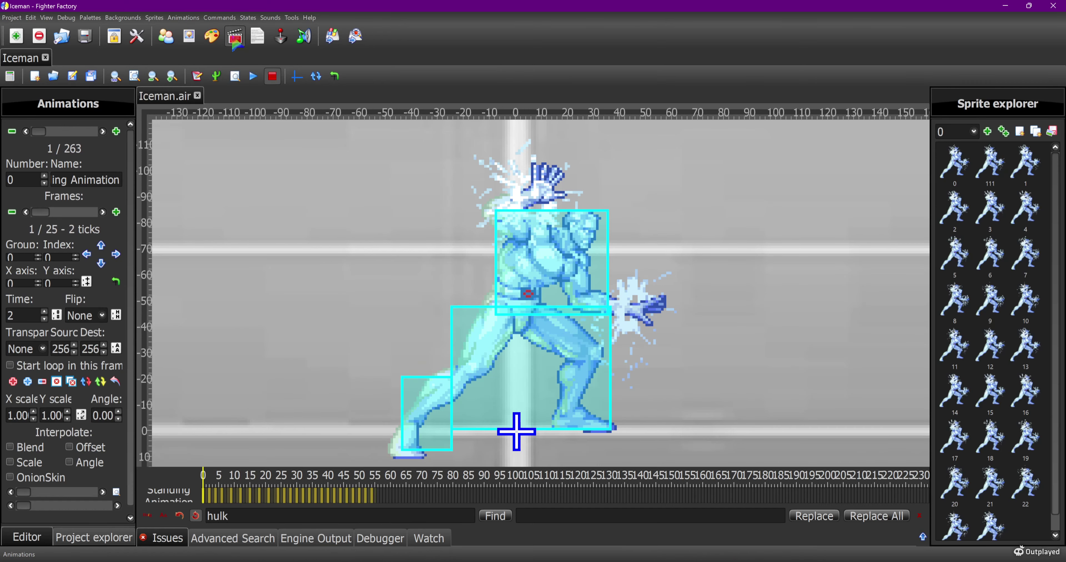
left_click(198, 76)
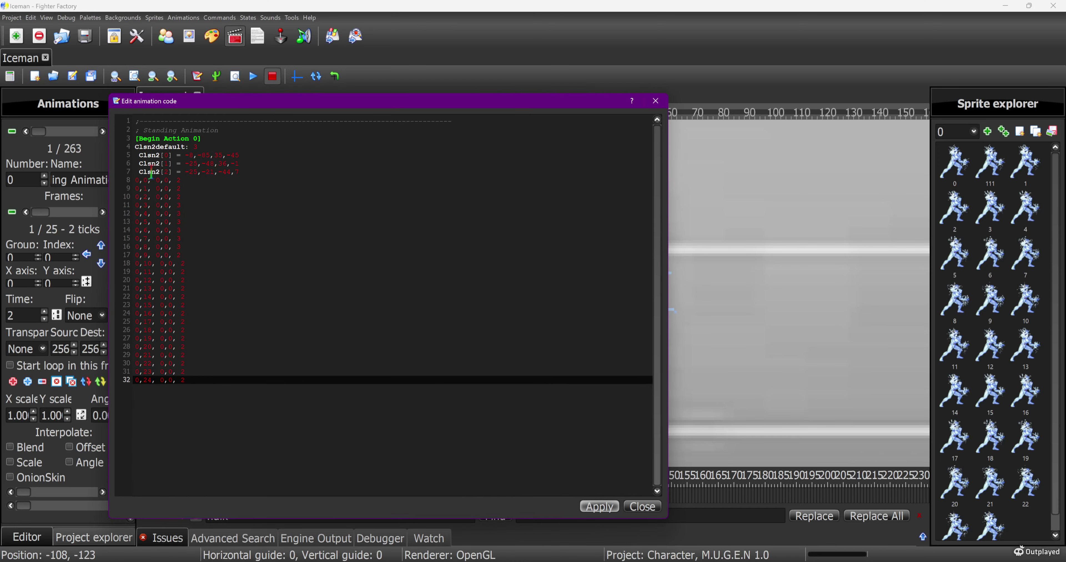
Insert an ;IDLE comment line above the first idle frame.
left_click(133, 180)
type(";IDLE")
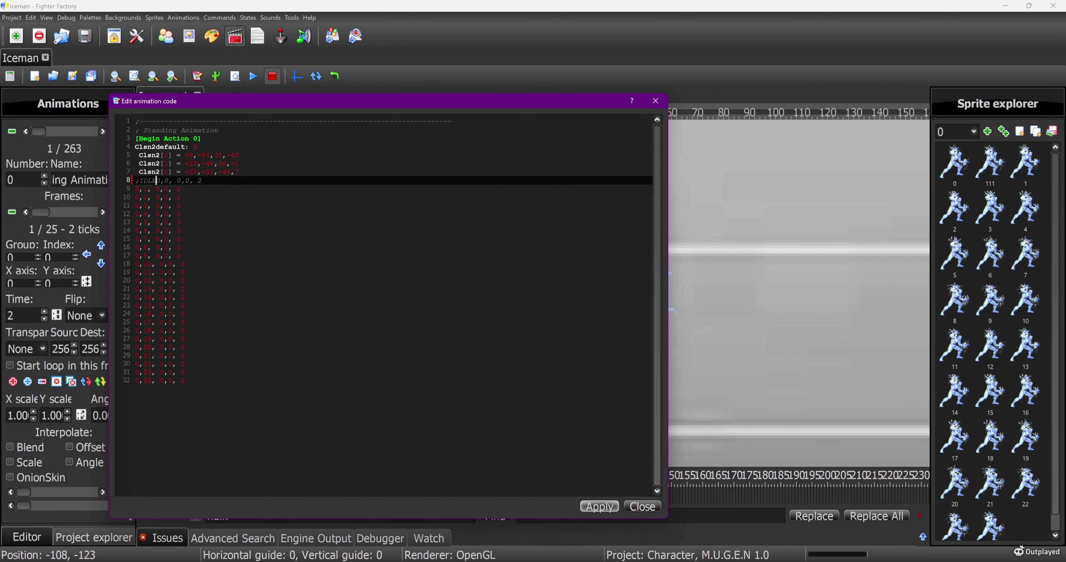
key("Return")
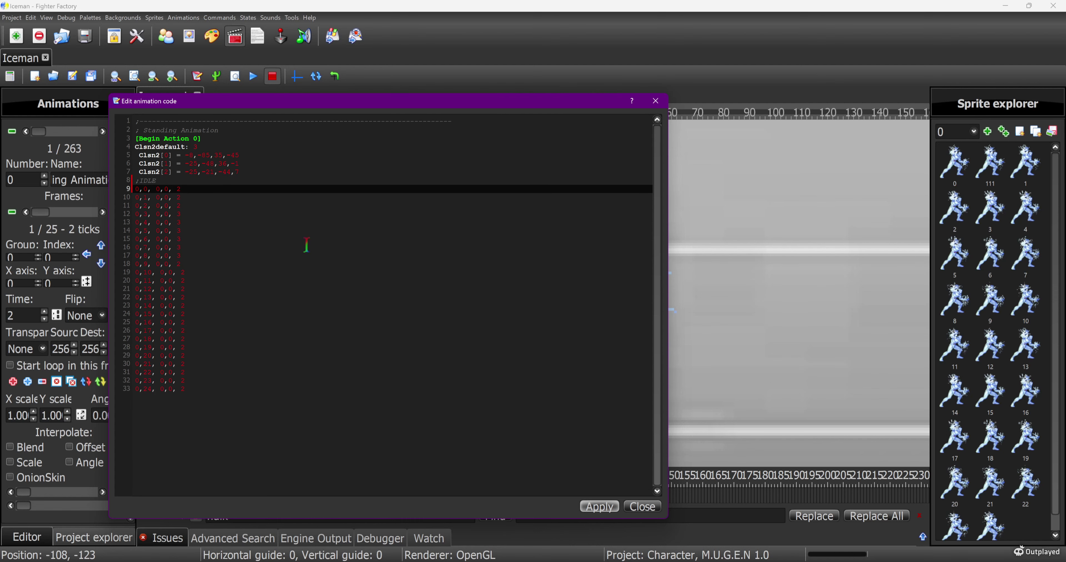
Copy idle frame lines 9–33 and paste them below the frame list.
left_click(194, 388)
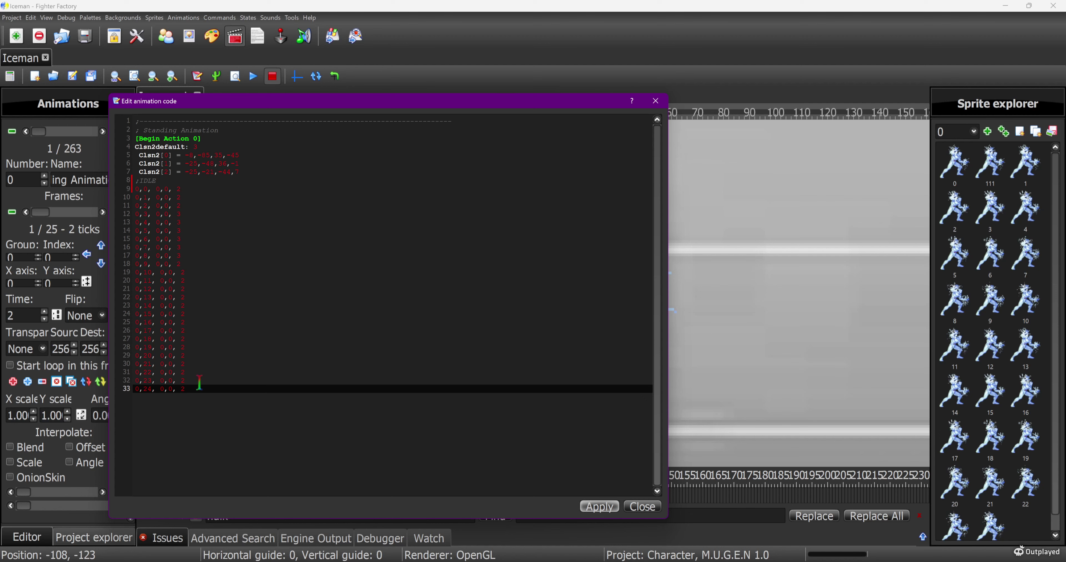
left_click_drag(194, 388, 131, 198)
right_click(150, 194)
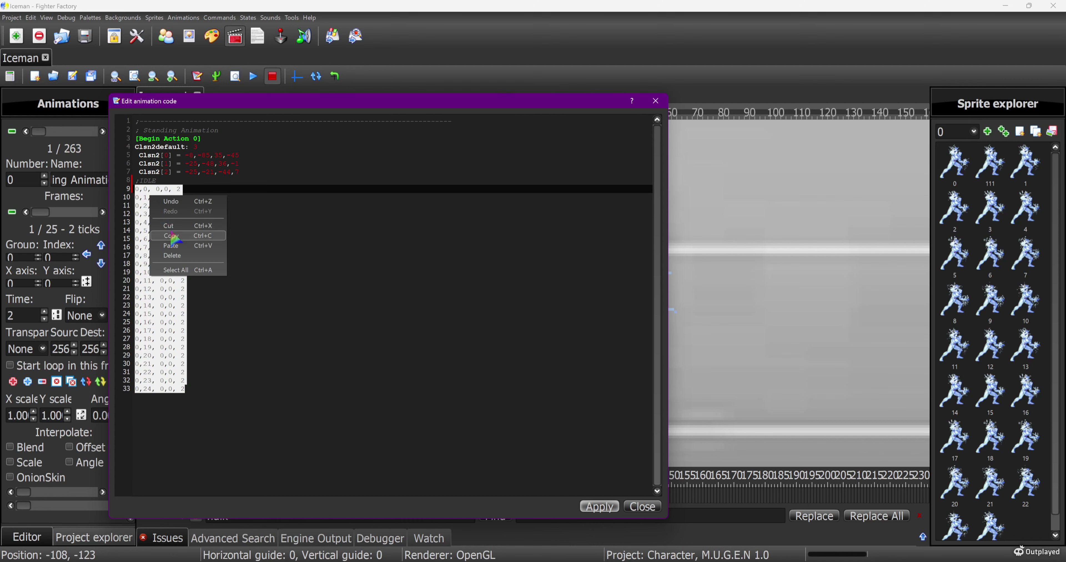
left_click(179, 247)
left_click(197, 392)
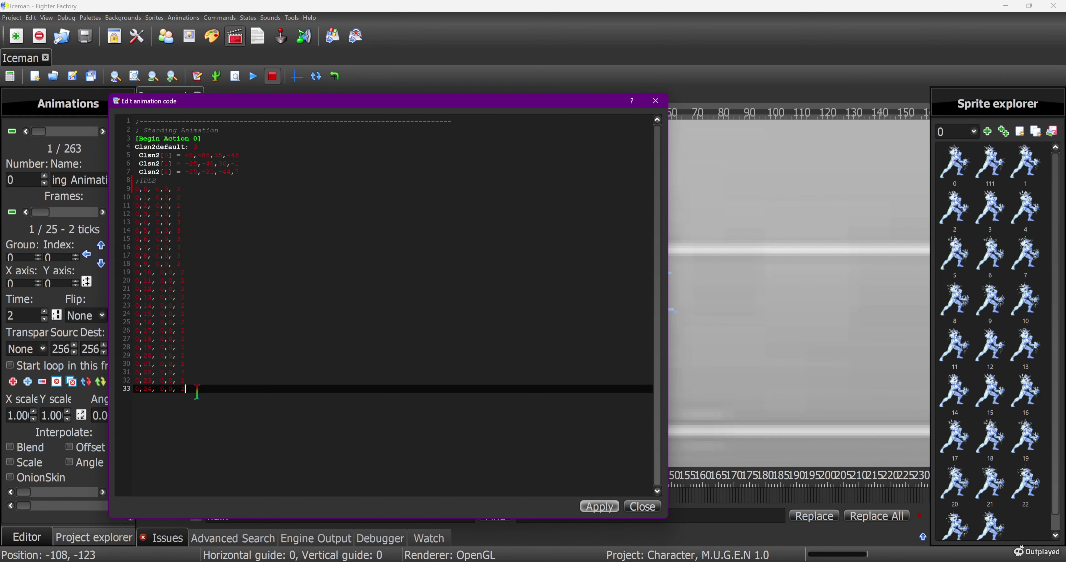
key("Return")
key("Return")
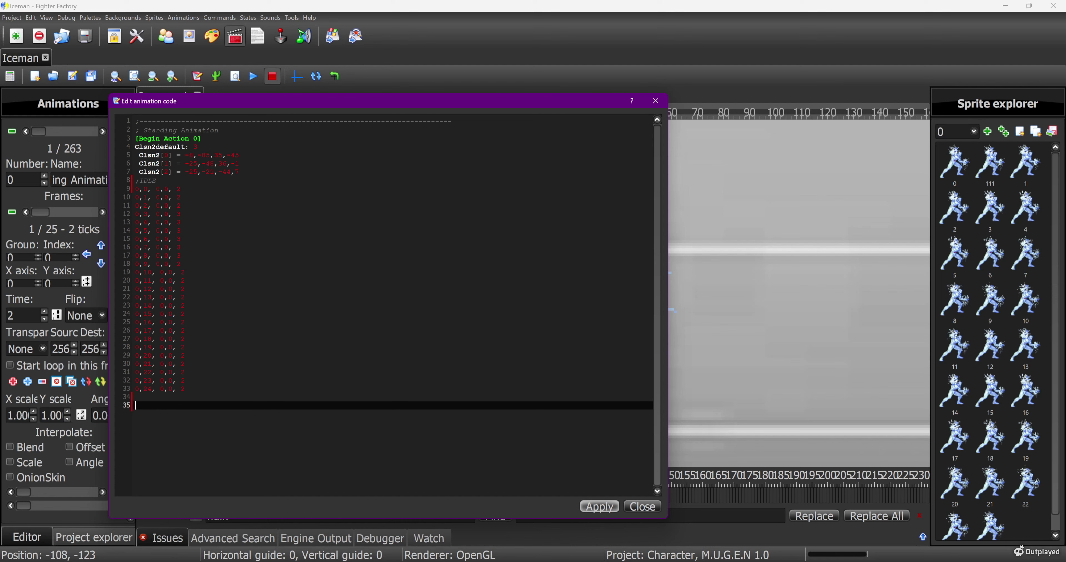
key("ctrl+v")
key("ctrl+v")
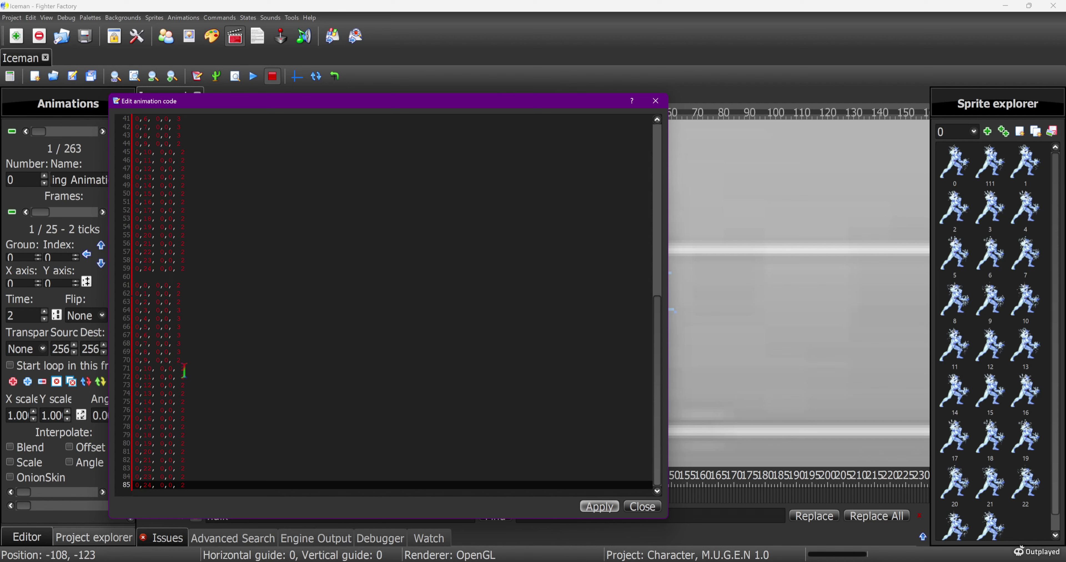
Edit the repeated frame entries on lines 61–64 so one uses sprite index 111.
left_click(142, 284)
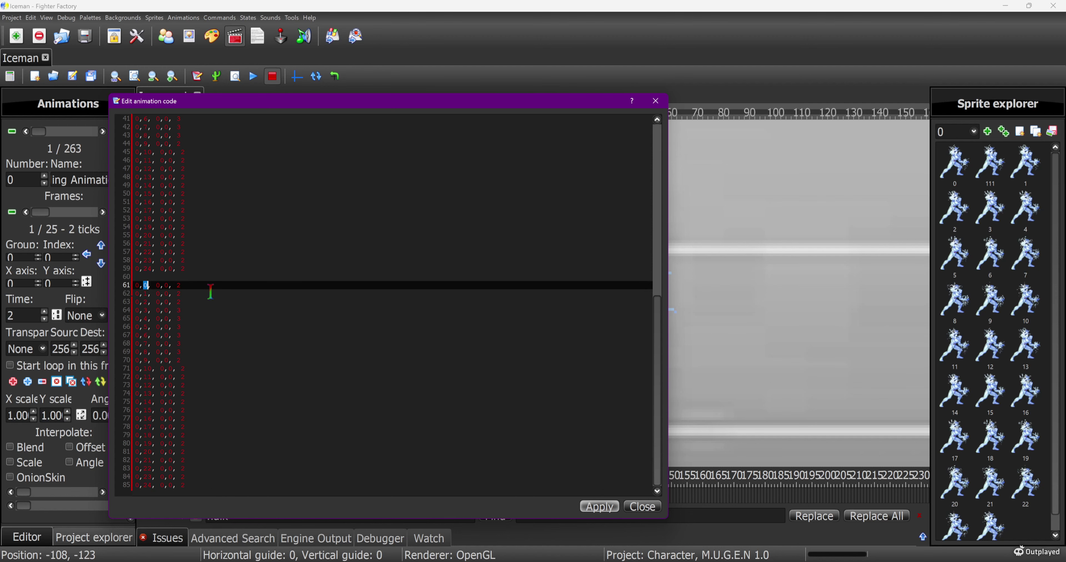
key("Right")
key("Right")
key("Right")
left_click(203, 310)
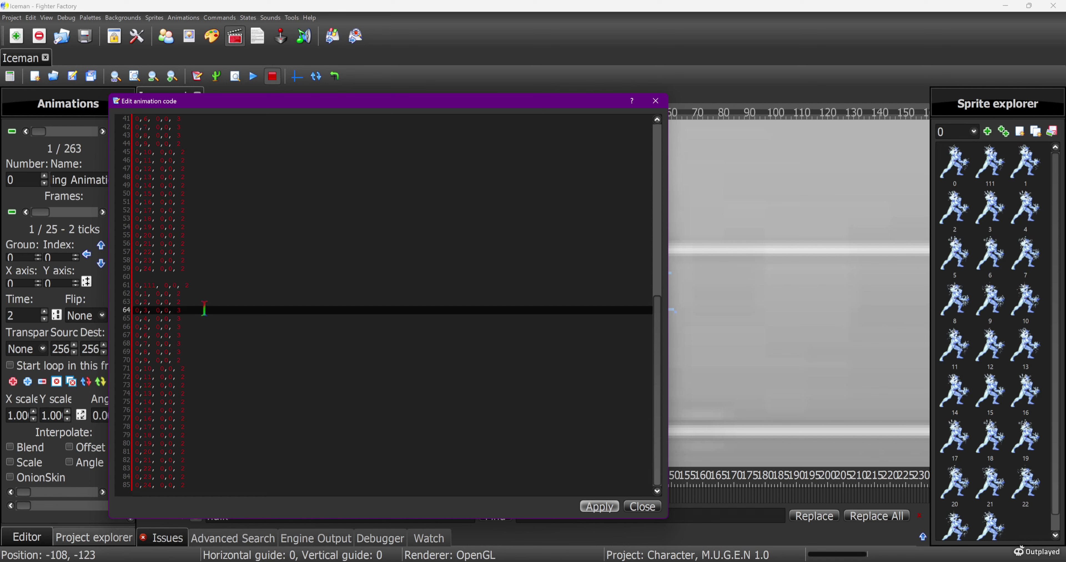
Apply the code, close the editor, and play then stop the 75-frame Standing Animation.
left_click(598, 506)
left_click(641, 506)
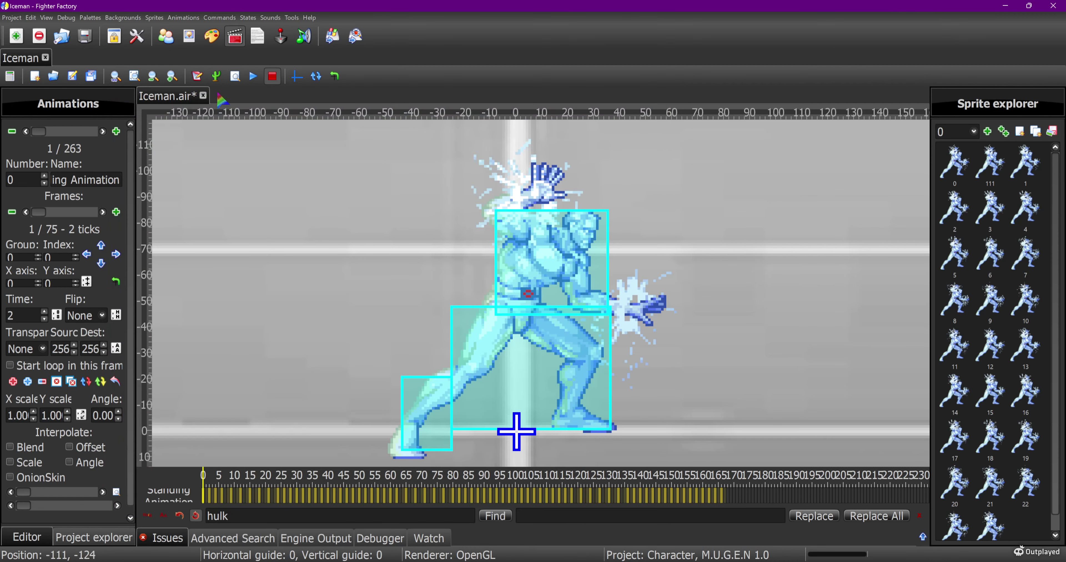
left_click(253, 78)
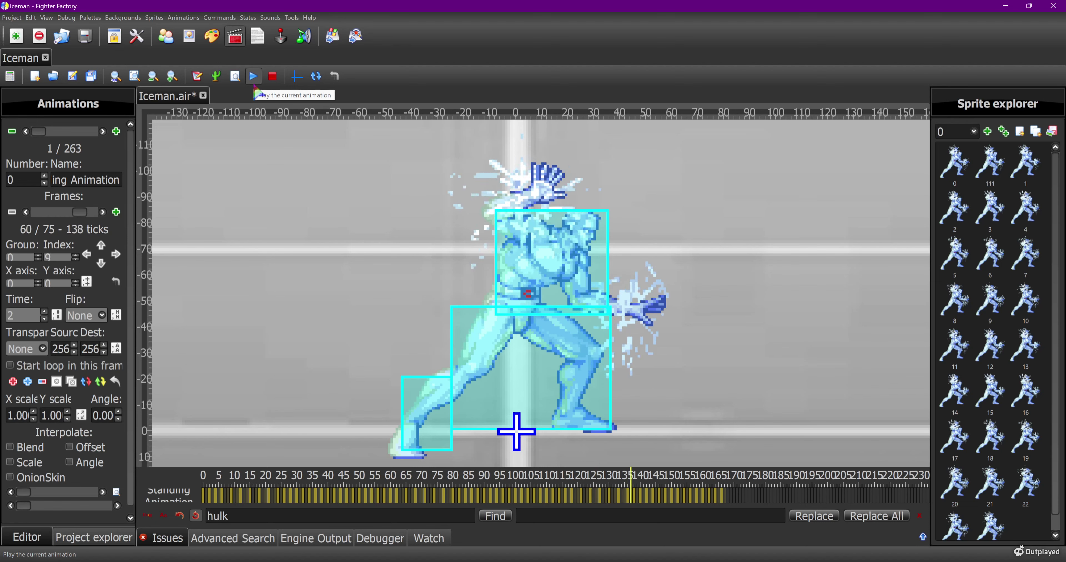
left_click(272, 76)
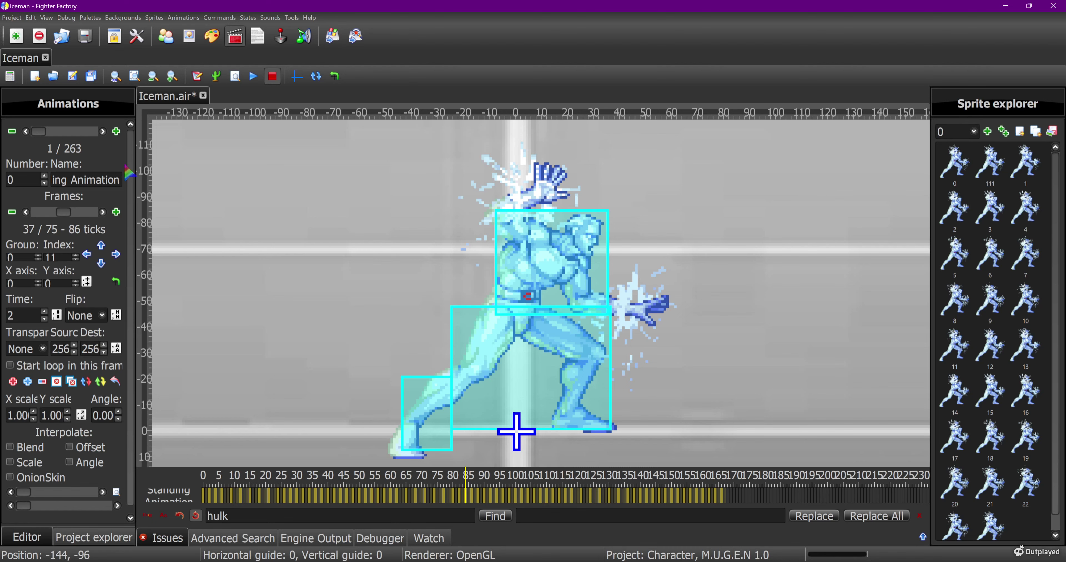
Step four animations forward to Iceman's crouching animation.
left_click(102, 132)
left_click(102, 131)
left_click(103, 131)
left_click(102, 131)
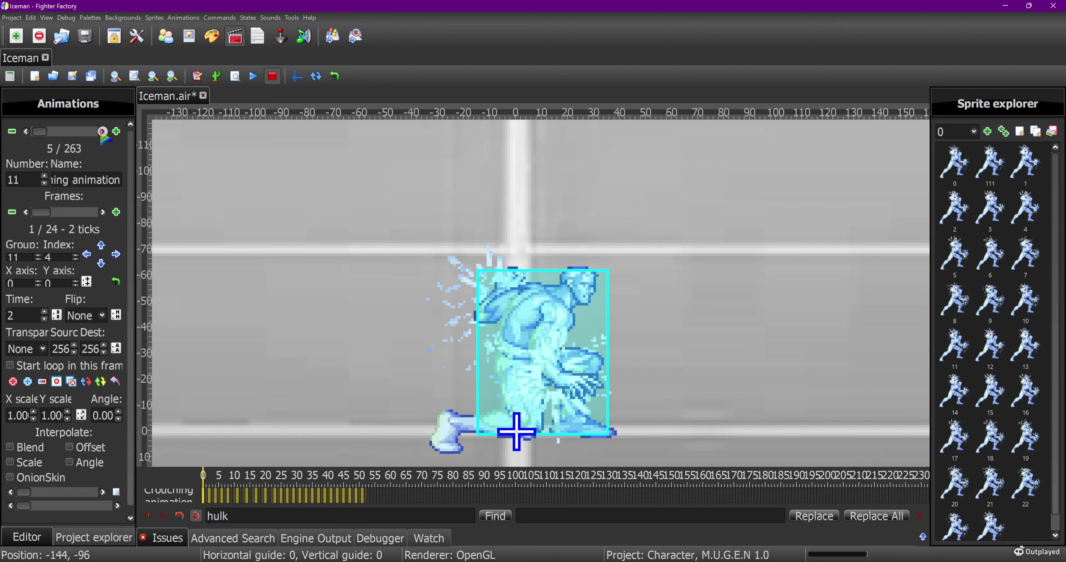
Play and stop the crouching preview, rewind to frame 1, and show sprite 11,4.
left_click(253, 79)
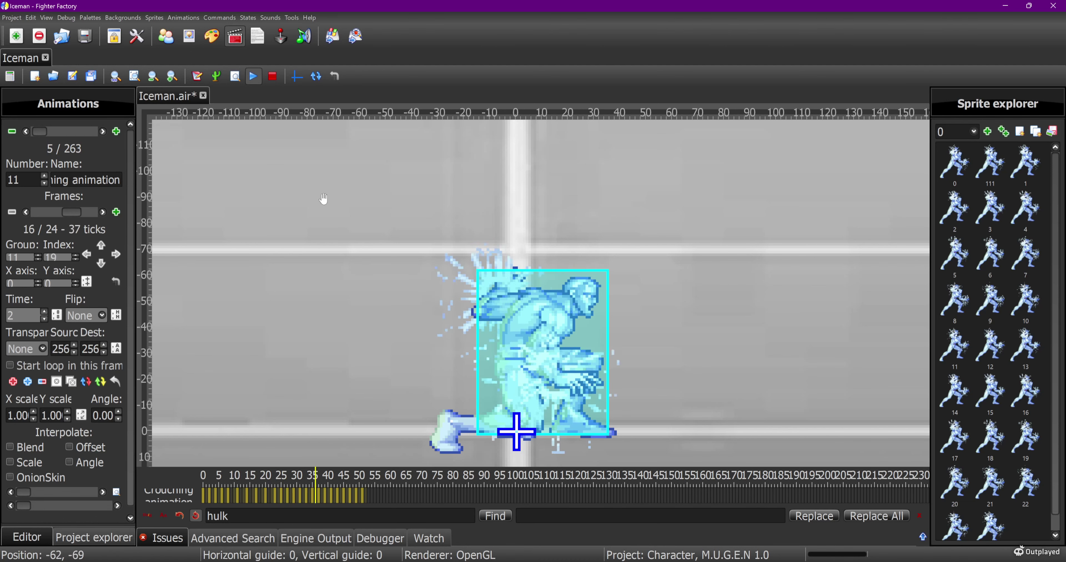
left_click(277, 83)
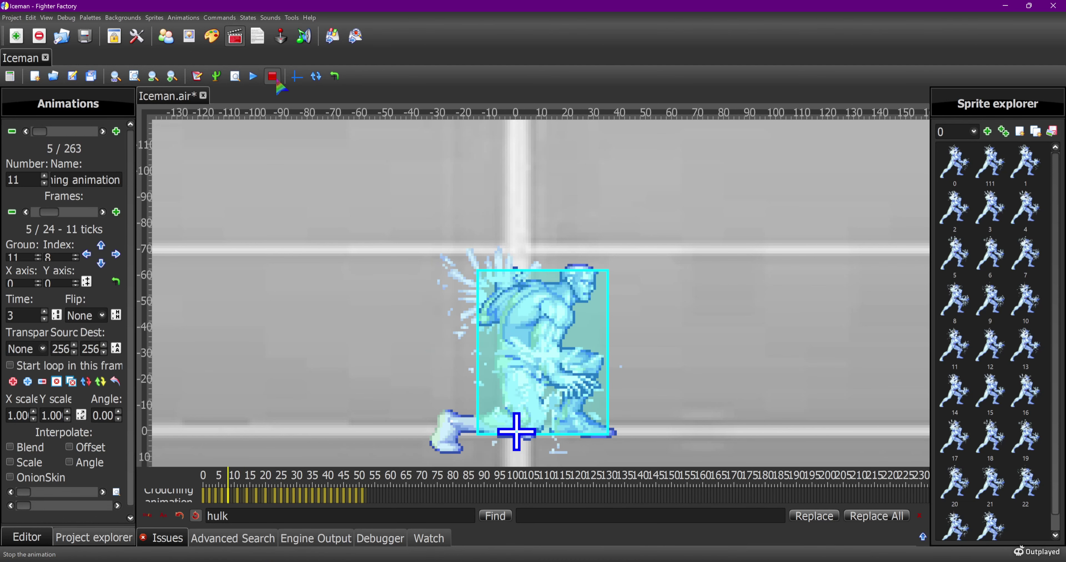
left_click_drag(54, 215, 45, 217)
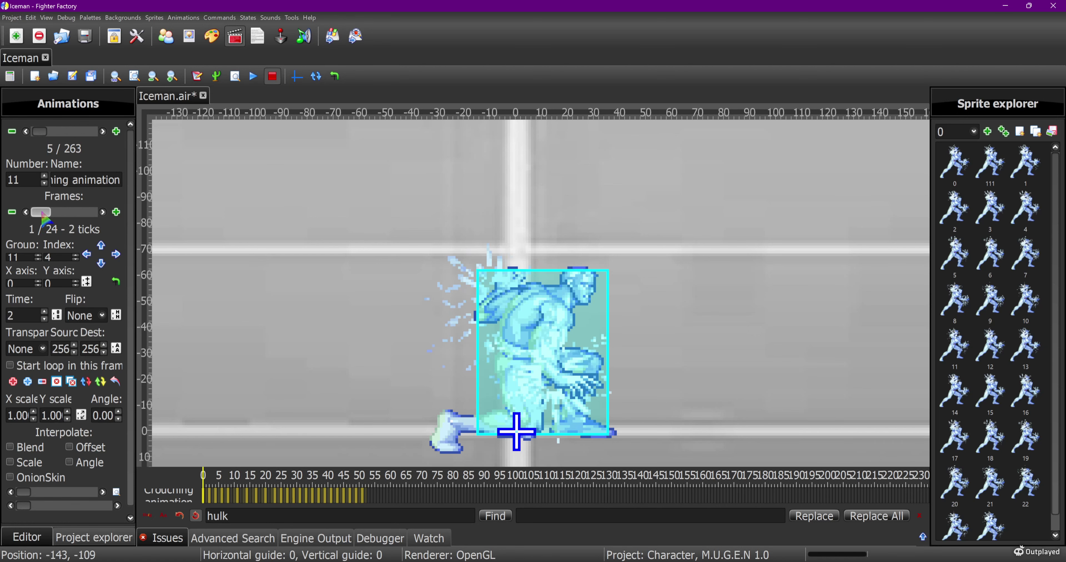
left_click(190, 46)
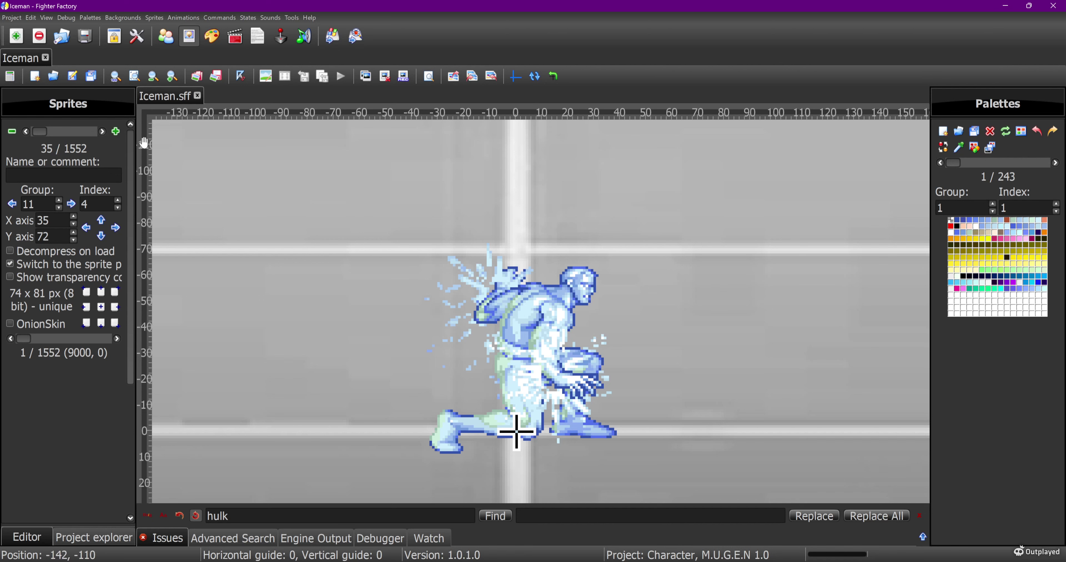
In the animations editor, step seven frames through the crouching animation and rewind to the start.
left_click(235, 36)
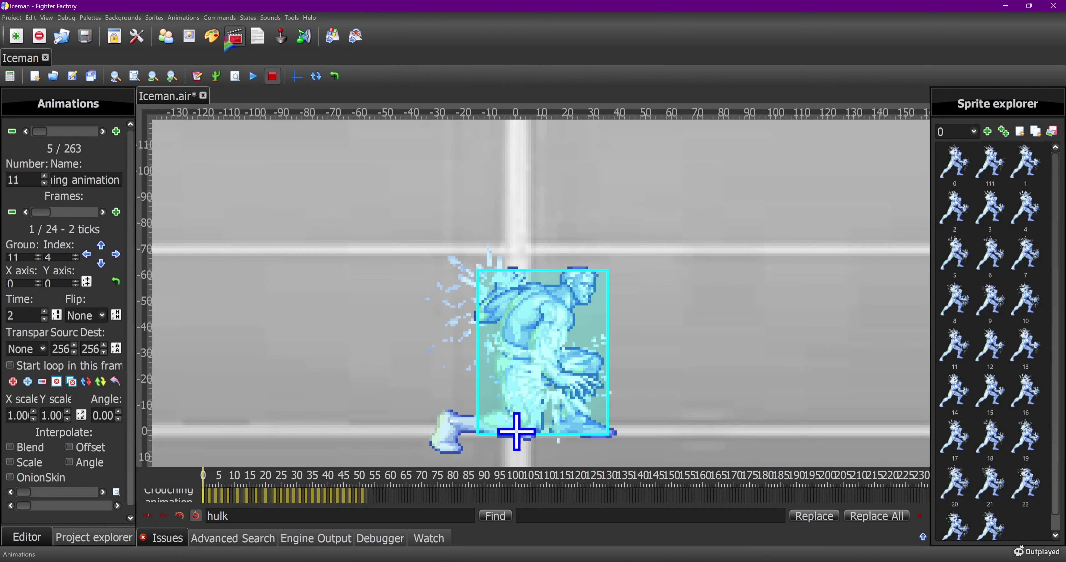
left_click(102, 212)
left_click(102, 213)
left_click(102, 212)
left_click(103, 212)
left_click(102, 213)
left_click(102, 212)
left_click(102, 212)
left_click(102, 212)
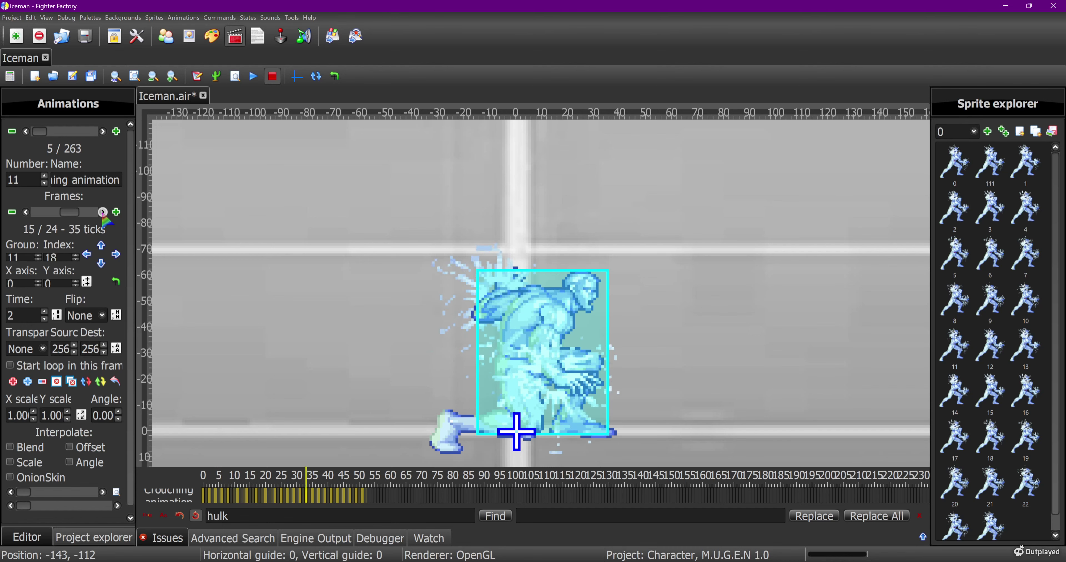
left_click(102, 212)
left_click(102, 213)
left_click(102, 212)
left_click(102, 212)
left_click_drag(90, 213, 45, 213)
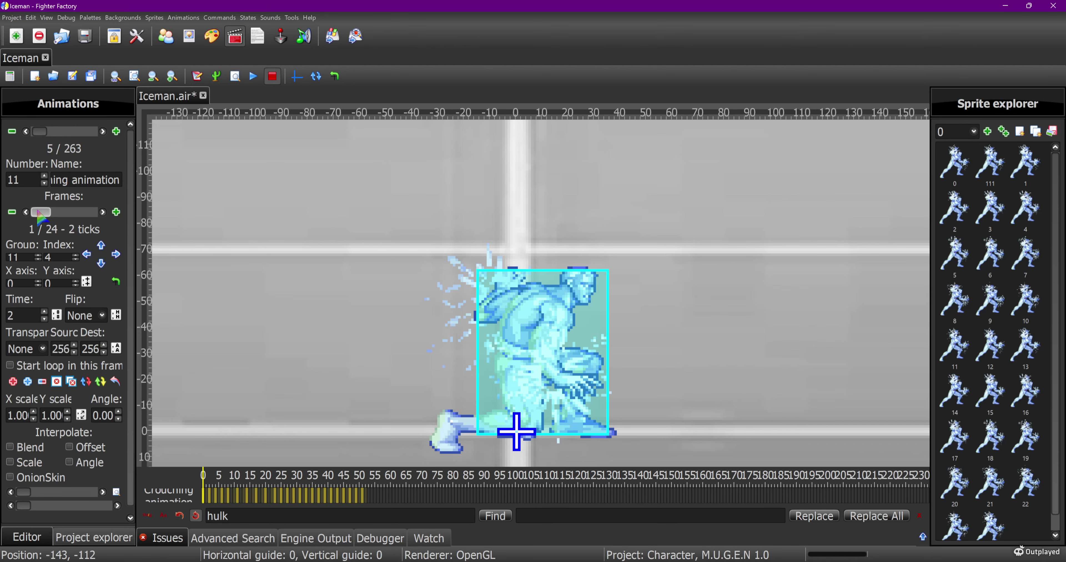
Duplicate crouching sprite 11,4 and renumber the copy to group 11, index 111.
left_click(190, 39)
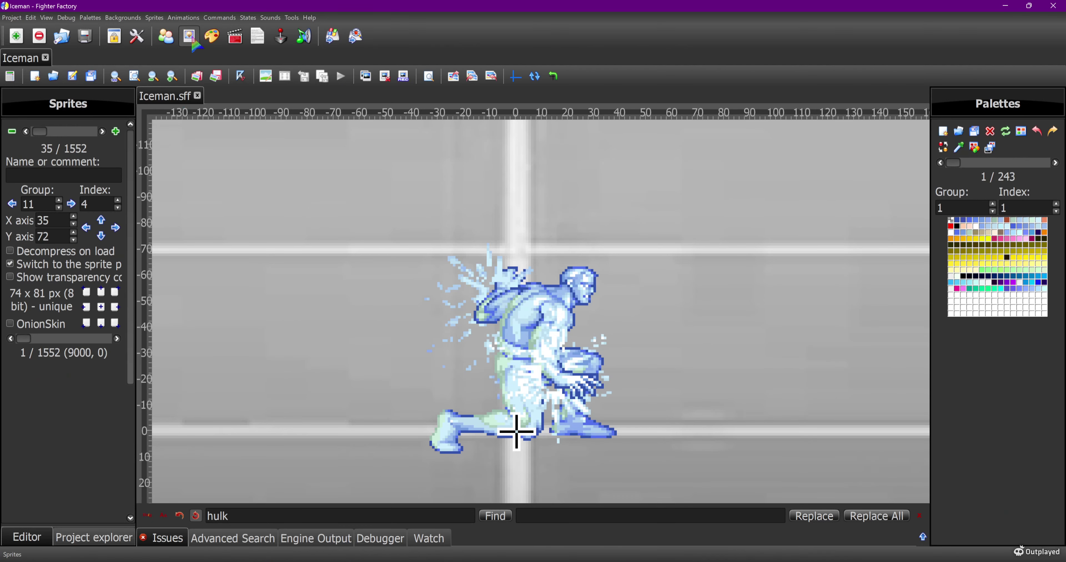
left_click(365, 76)
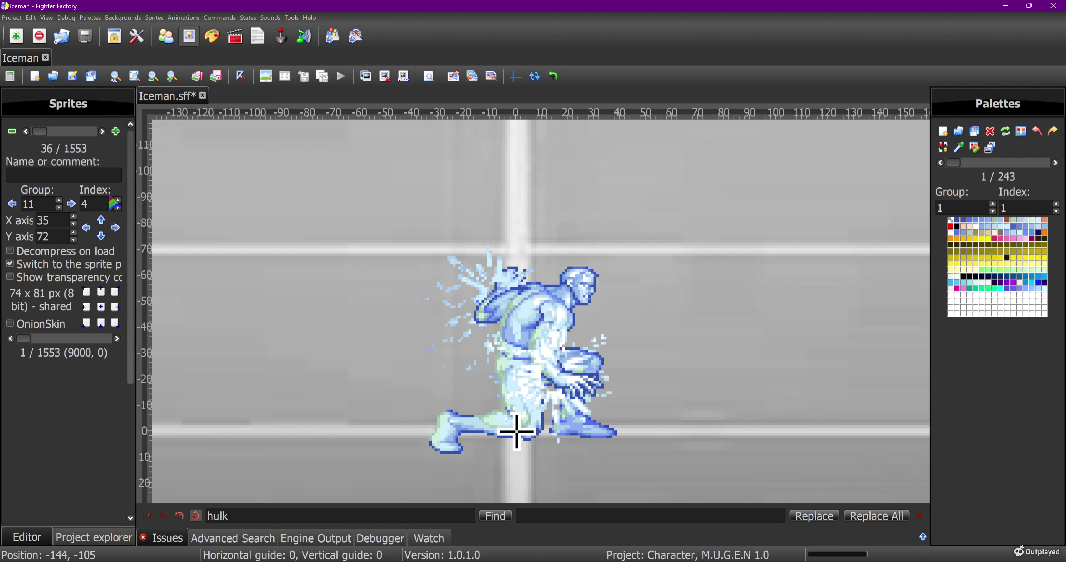
double_click(84, 204)
double_click(42, 203)
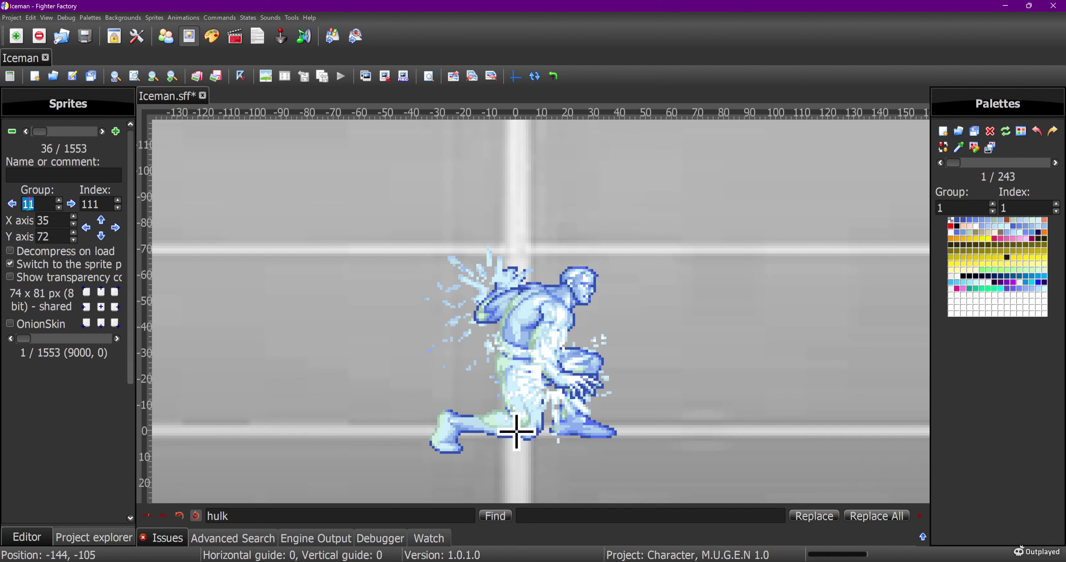
left_click(93, 203)
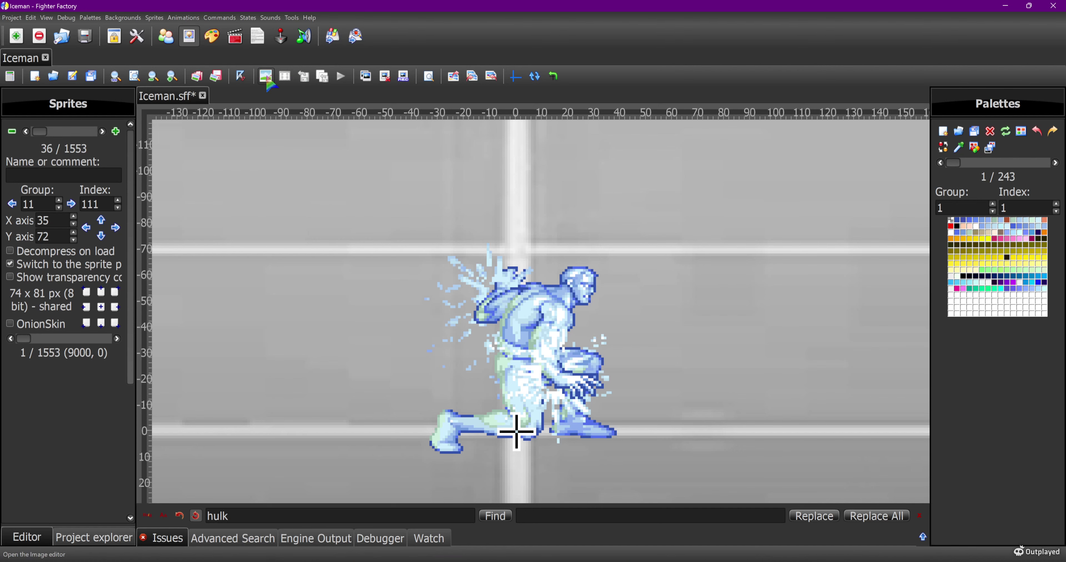
Pick a lighter blue from sprite 11,111 and paint it across Iceman's eye in the Image editor.
left_click(267, 79)
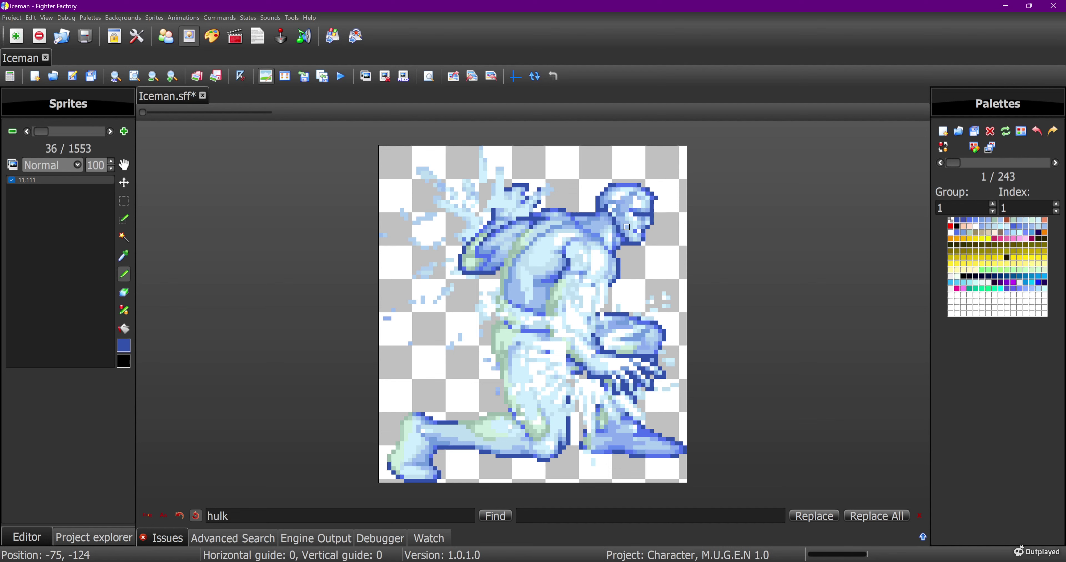
left_click(644, 215)
left_click(124, 256)
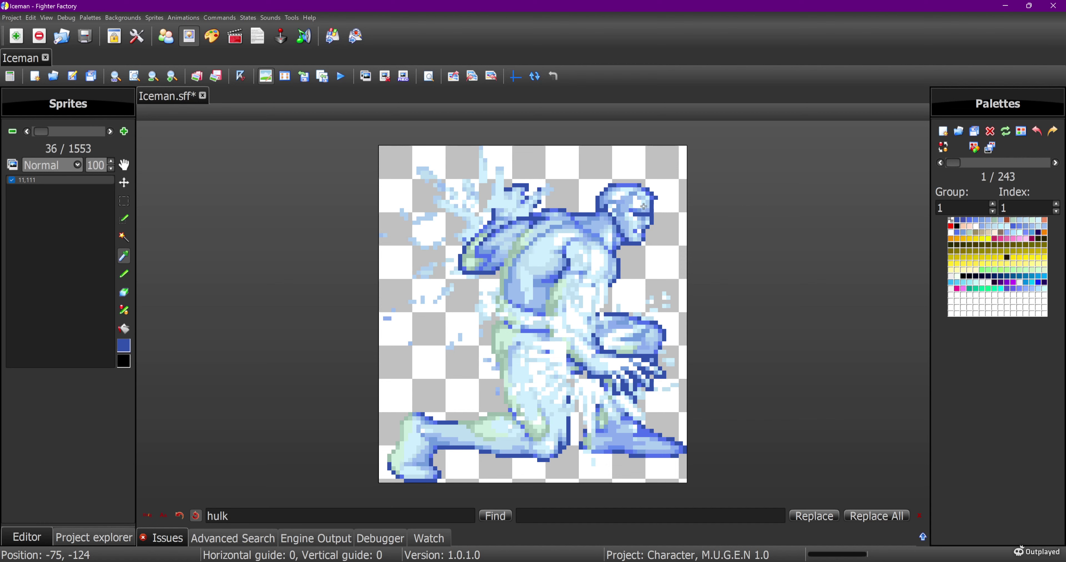
left_click(631, 210)
left_click(124, 274)
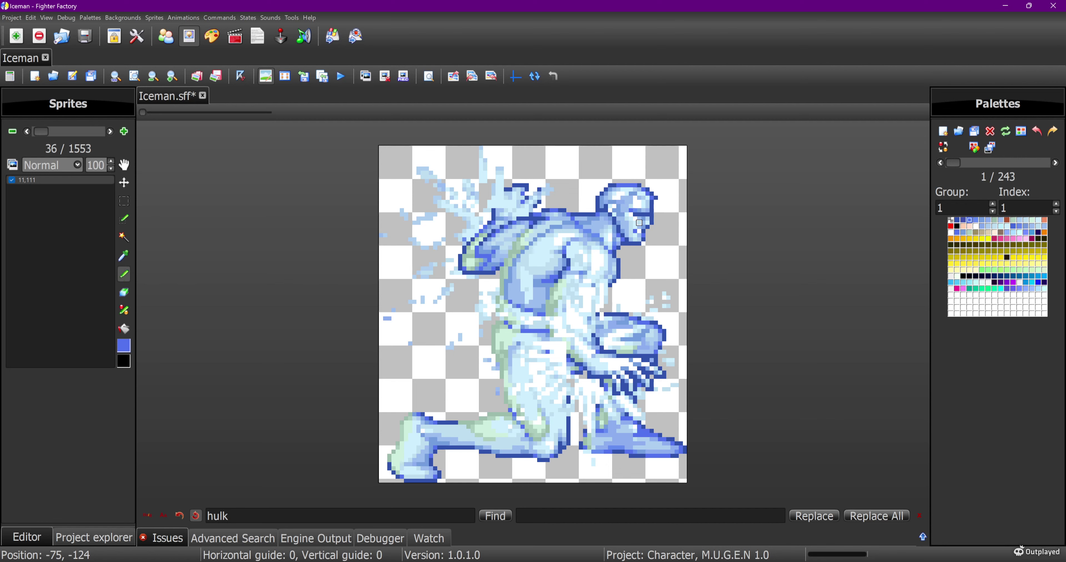
left_click_drag(634, 213, 648, 214)
left_click(123, 201)
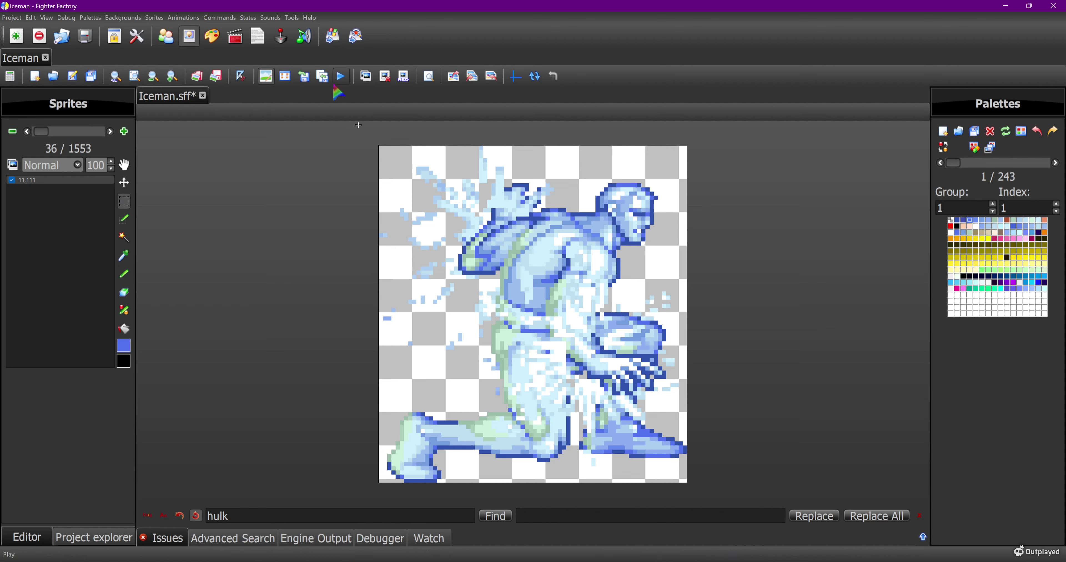
left_click(267, 77)
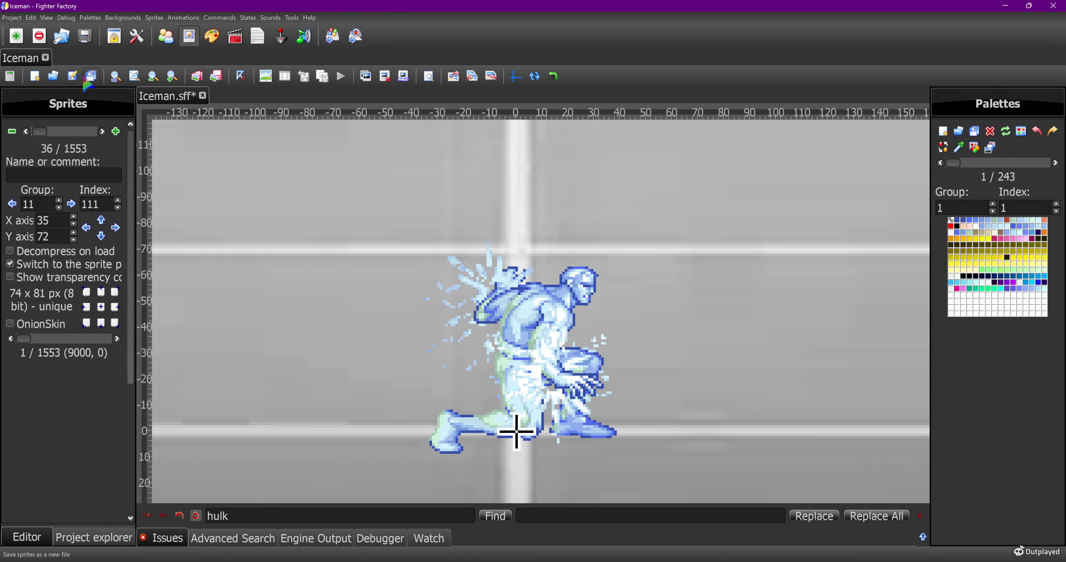
Save Iceman.sff and open the crouching animation's code.
left_click(71, 79)
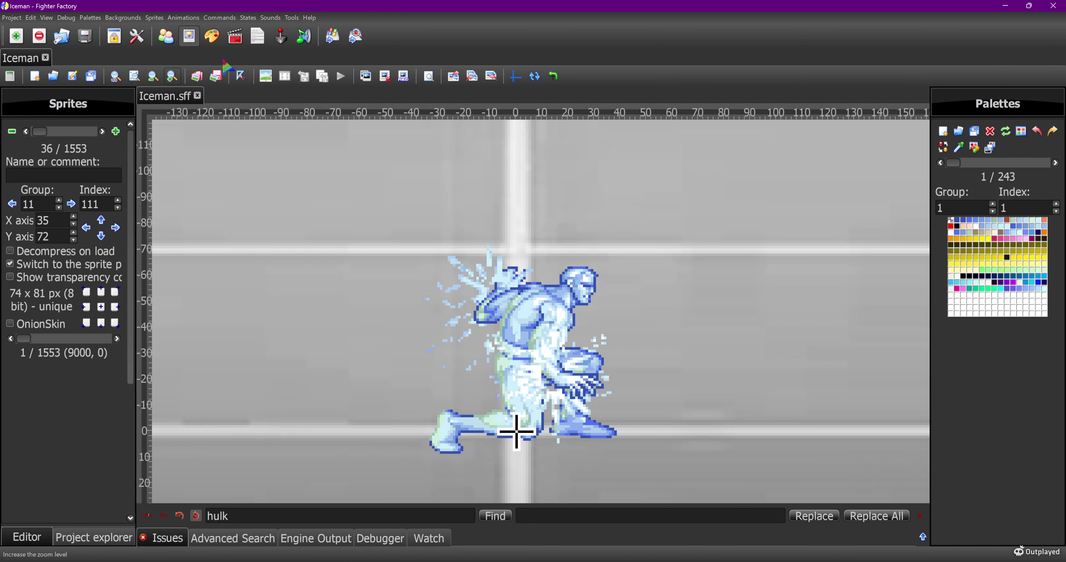
left_click(235, 39)
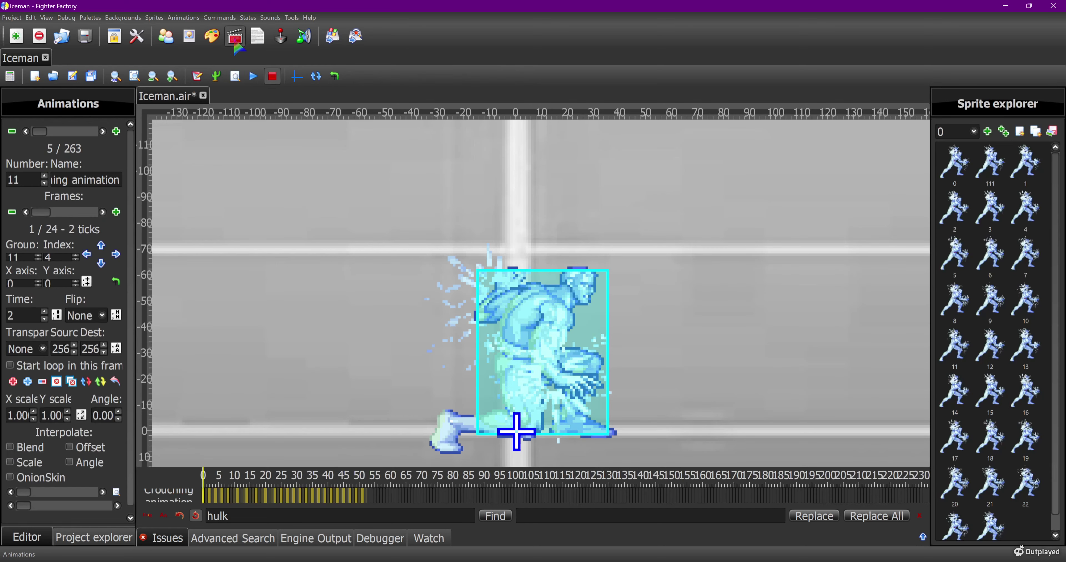
left_click(197, 77)
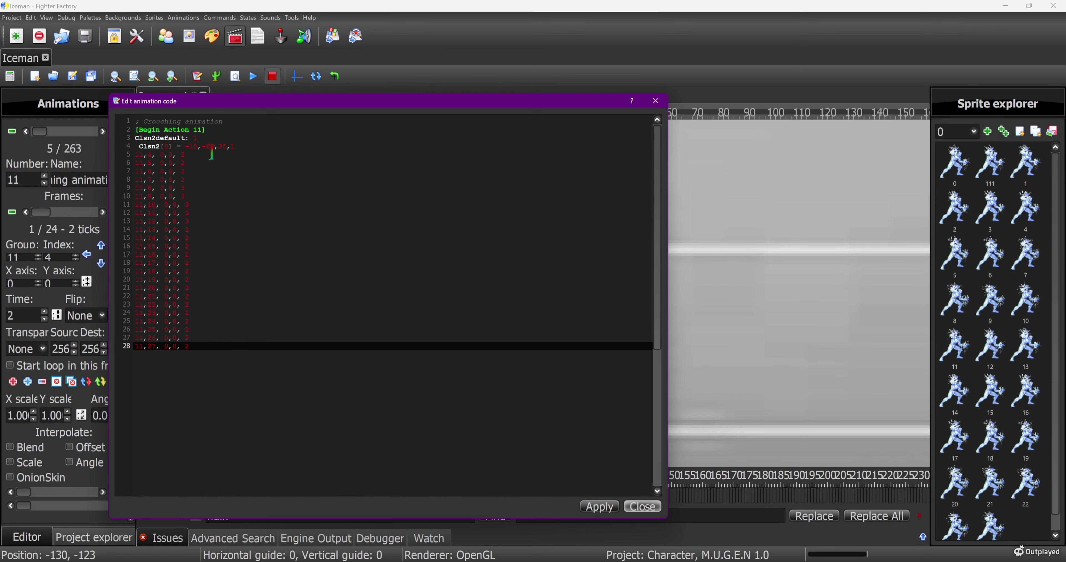
Add an ;IDLE label above the frames and paste the 24 frame lines twice after them.
left_click_drag(207, 347, 248, 148)
key("ctrl+c")
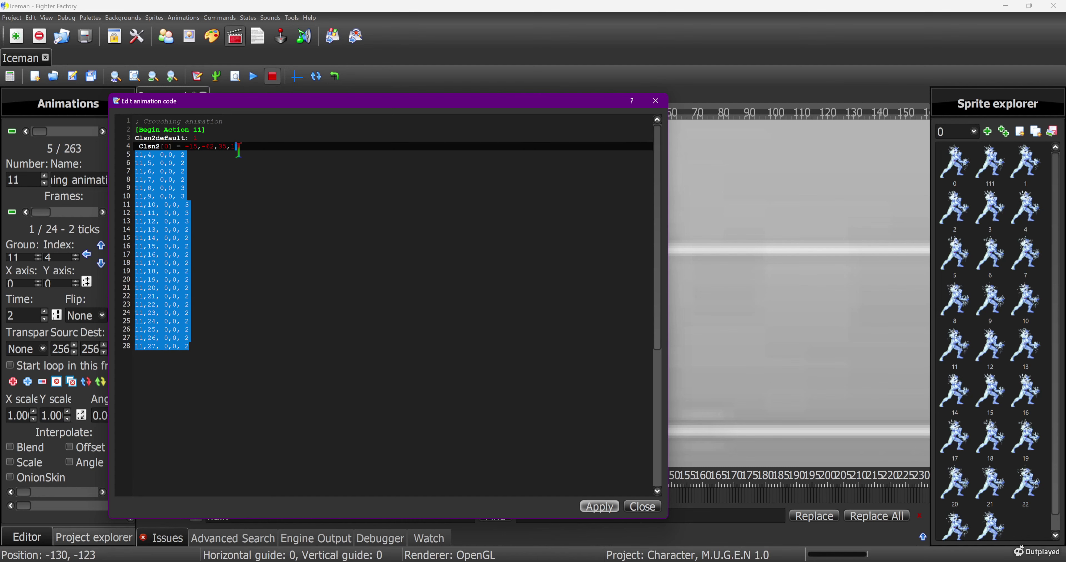
left_click(135, 156)
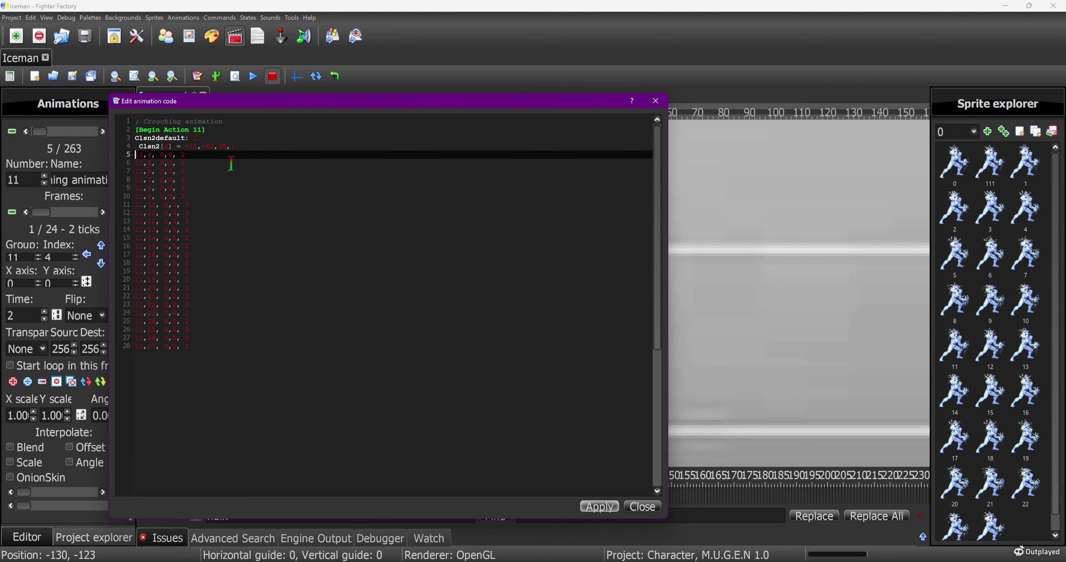
type(";IDLE")
key("Return")
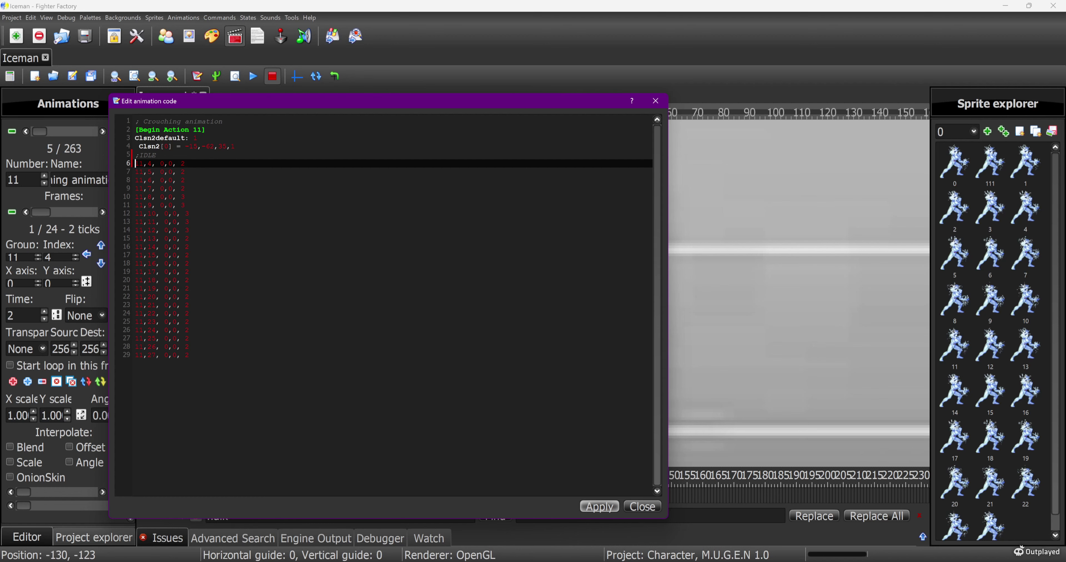
left_click(135, 172)
left_click(206, 355)
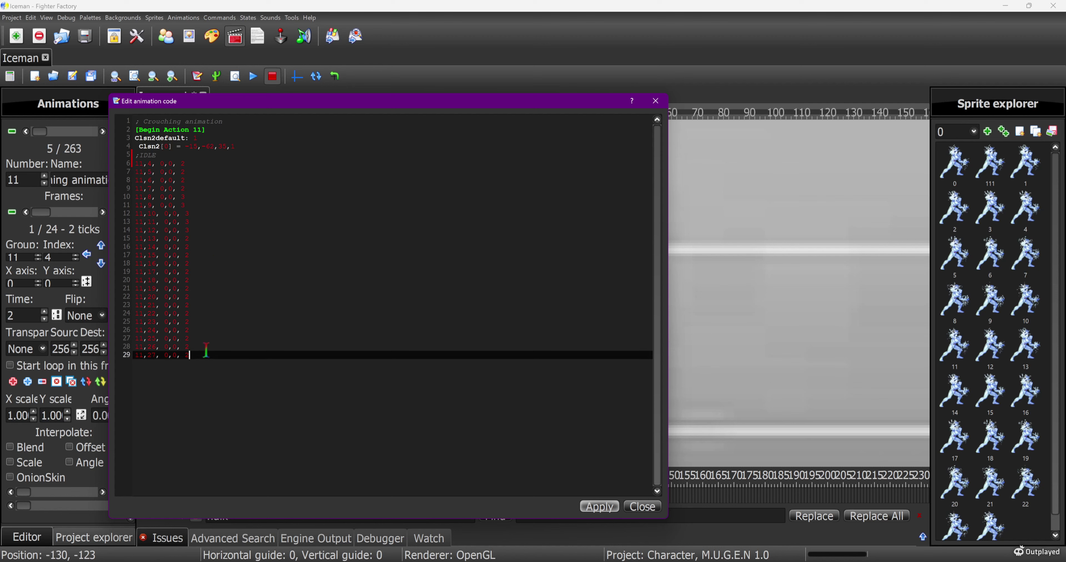
key("Return")
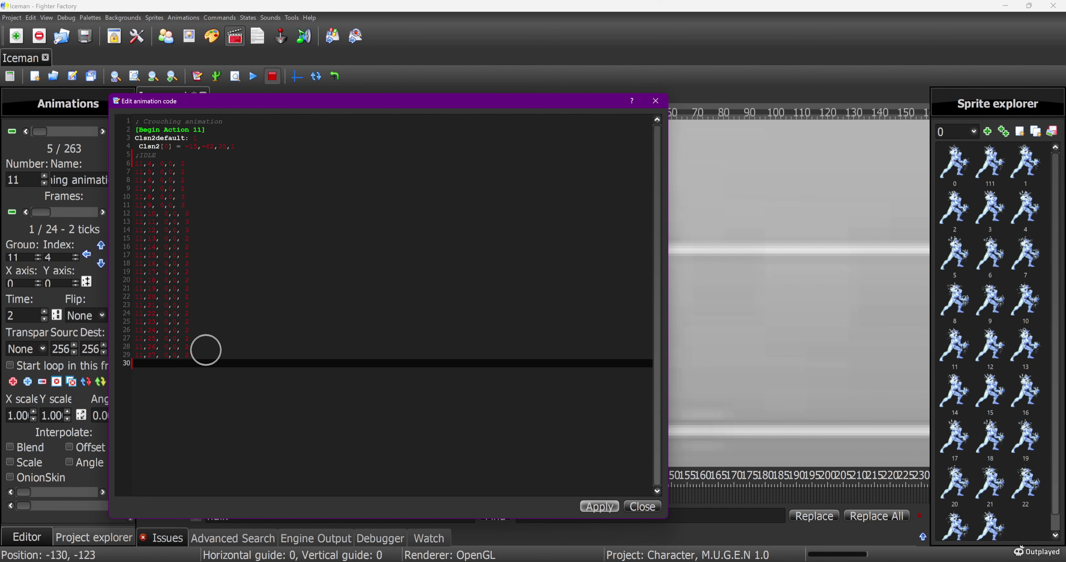
key("ctrl+v")
key("Return")
key("ctrl+v")
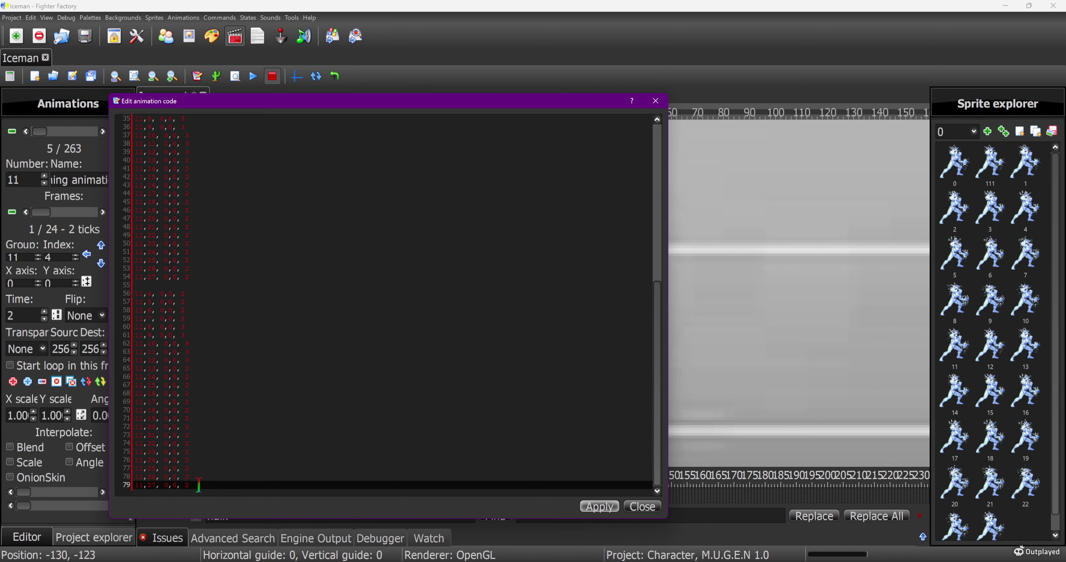
Change line 56's sprite to 11,111, then apply the code and close the editor.
double_click(149, 293)
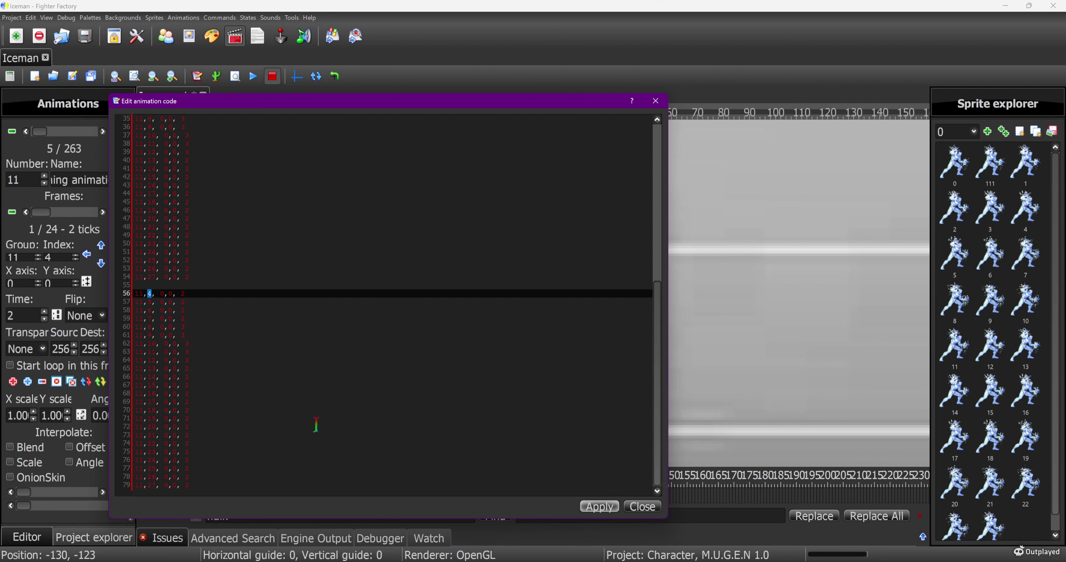
type("111")
double_click(191, 293)
left_click(599, 507)
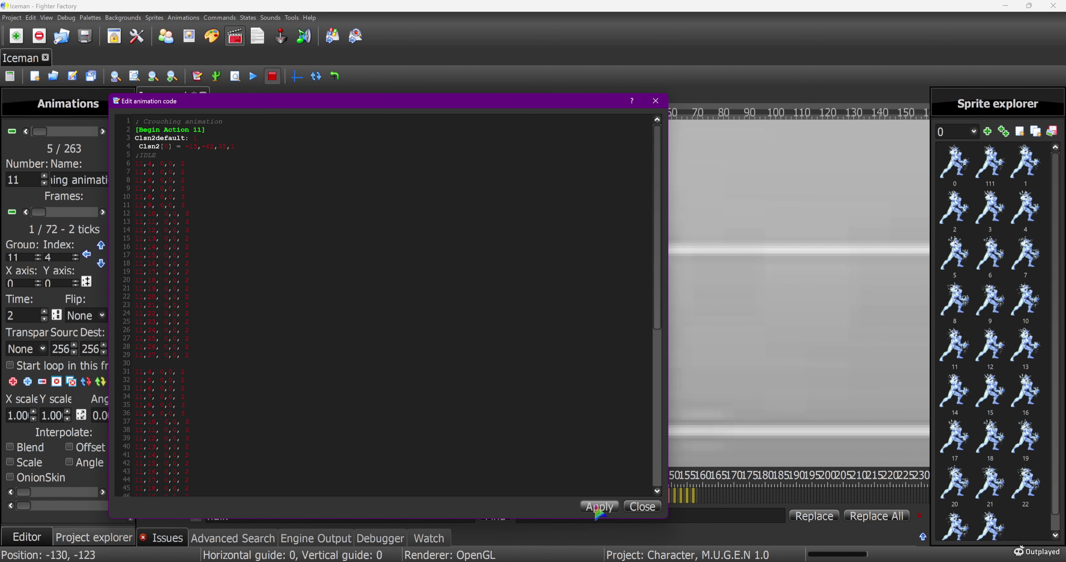
left_click(633, 509)
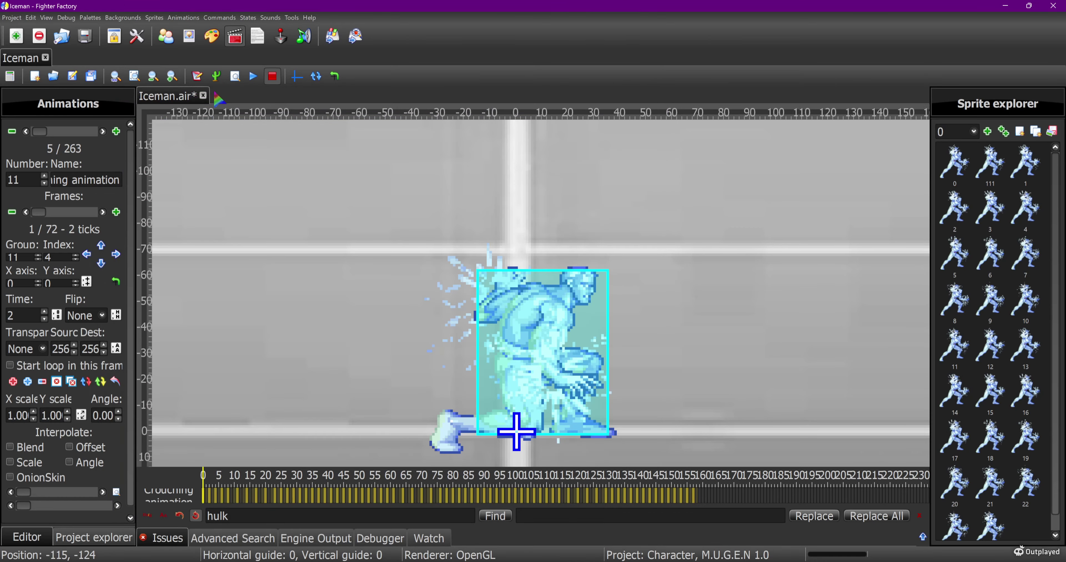
left_click(253, 76)
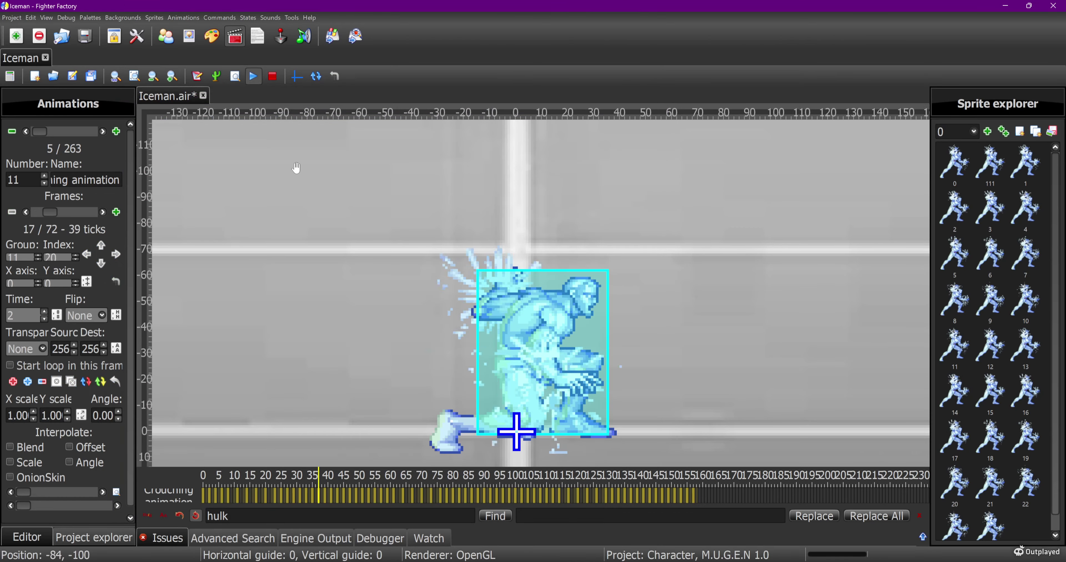
scroll(296, 167, "up", 2)
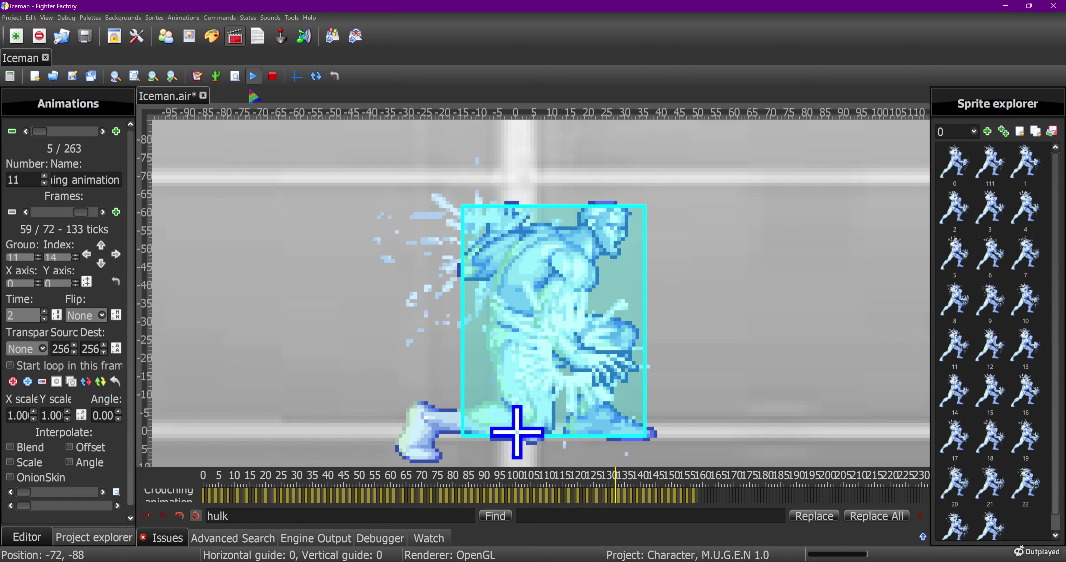
left_click(272, 76)
scroll(301, 243, "down", 1)
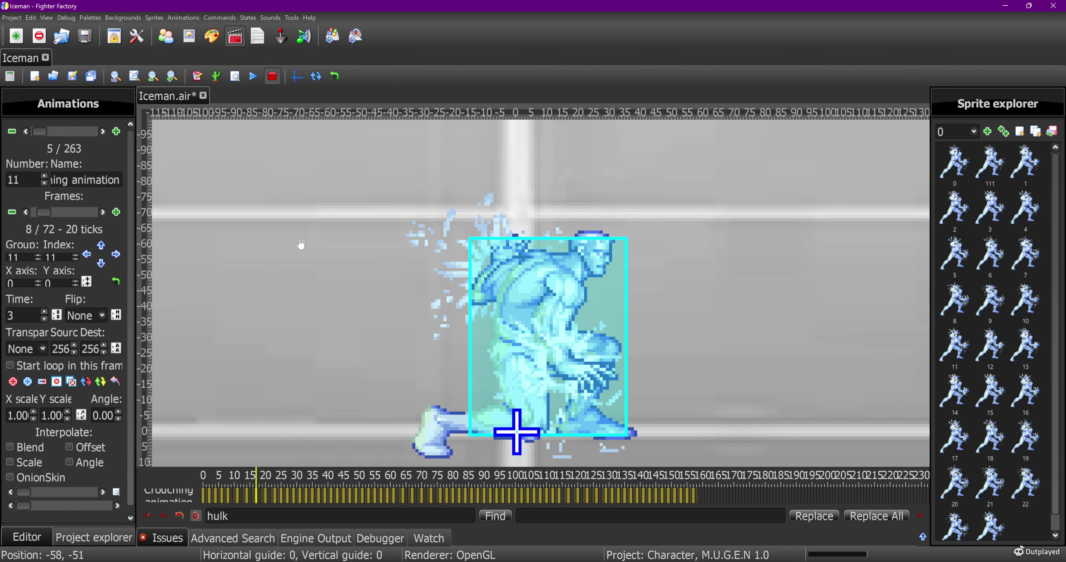
scroll(301, 243, "down", 1)
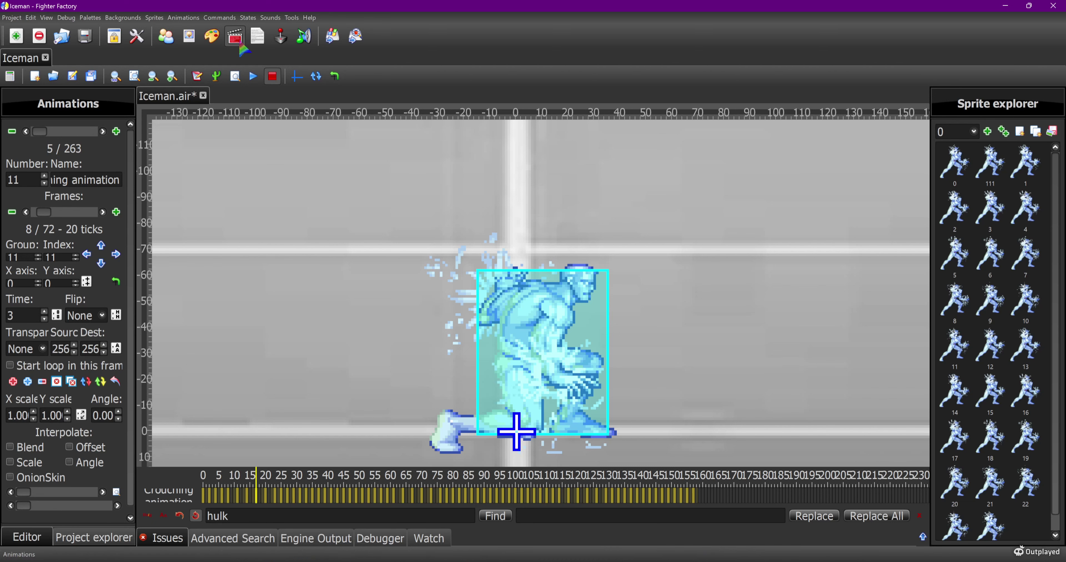
Step back three animations to Iceman's Standing Animation 0, frame 37 of 75.
left_click(25, 131)
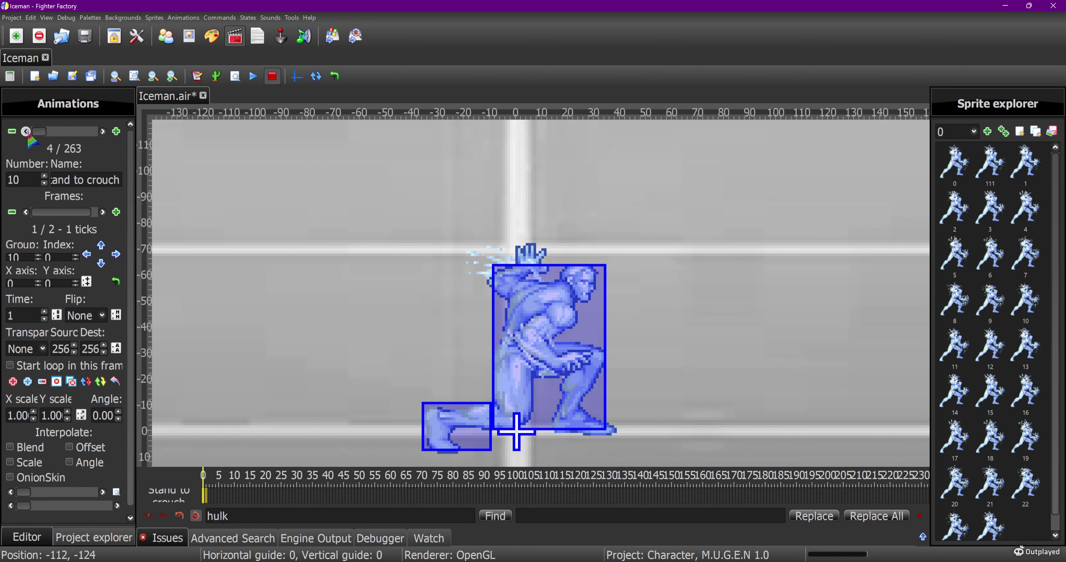
left_click(25, 131)
left_click(26, 131)
left_click(25, 131)
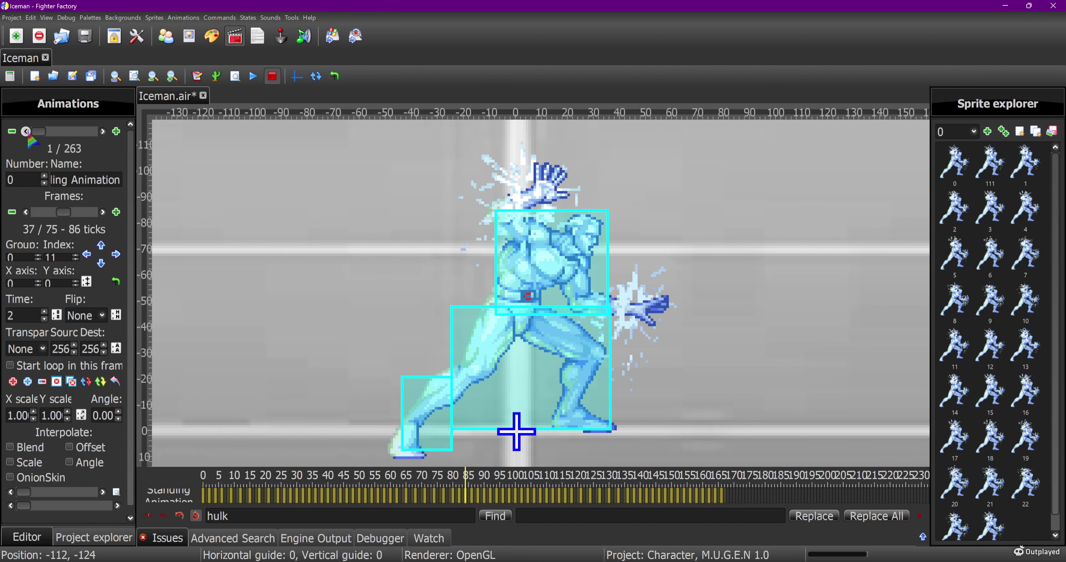